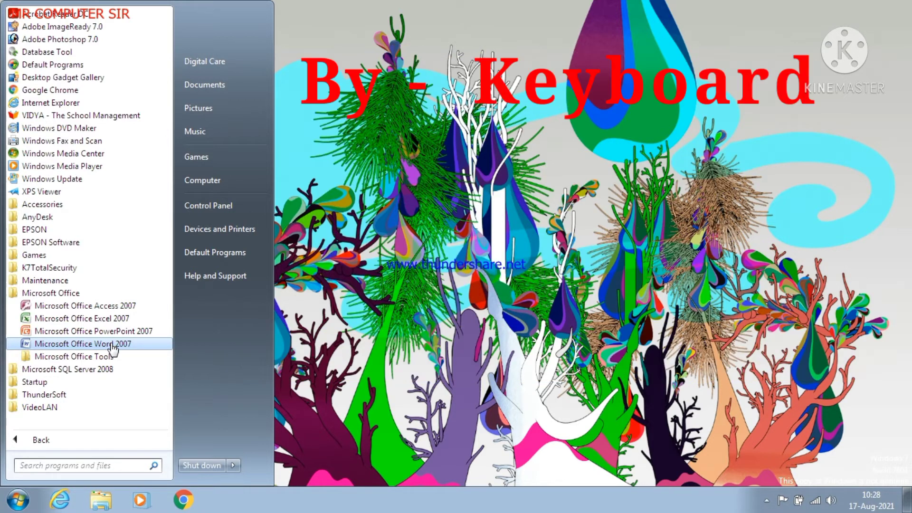
# Start Microsoft Office Word 2007 and set the new blank document to landscape orientation.
pyautogui.click(112, 345)
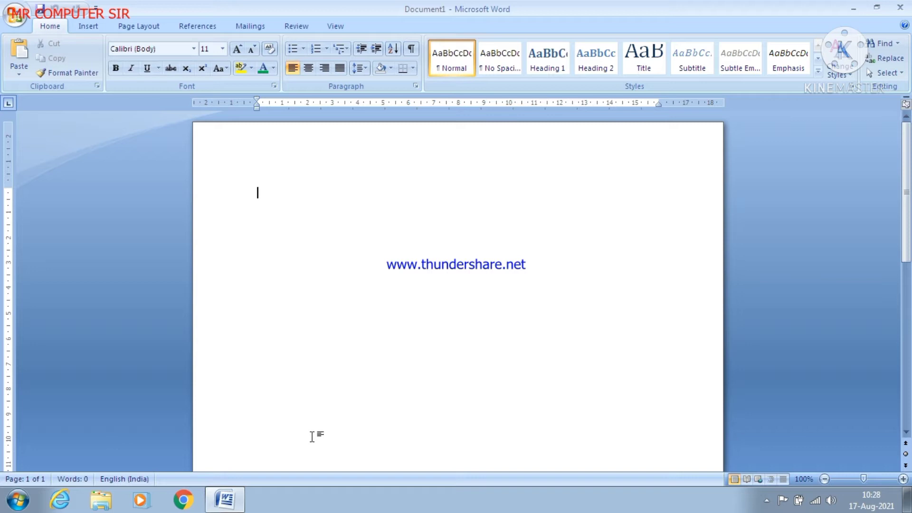
pyautogui.scroll(2, 418, 347)
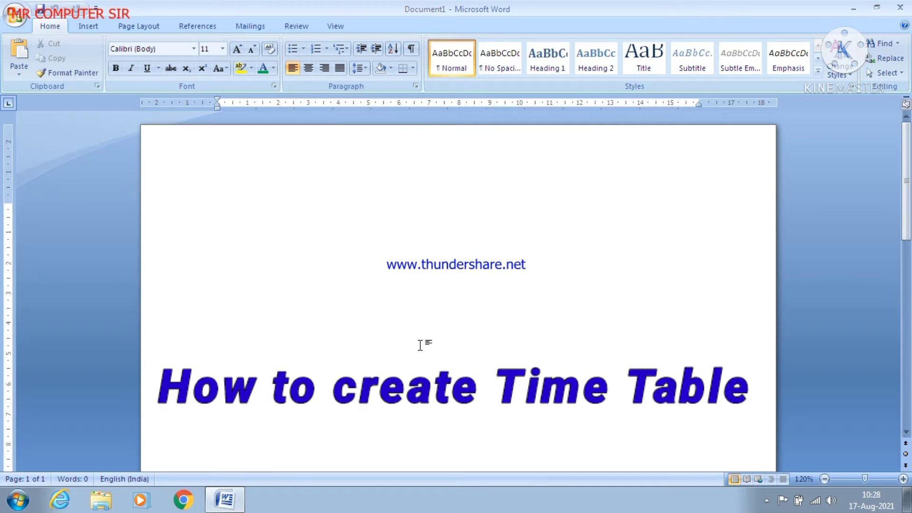
pyautogui.click(141, 27)
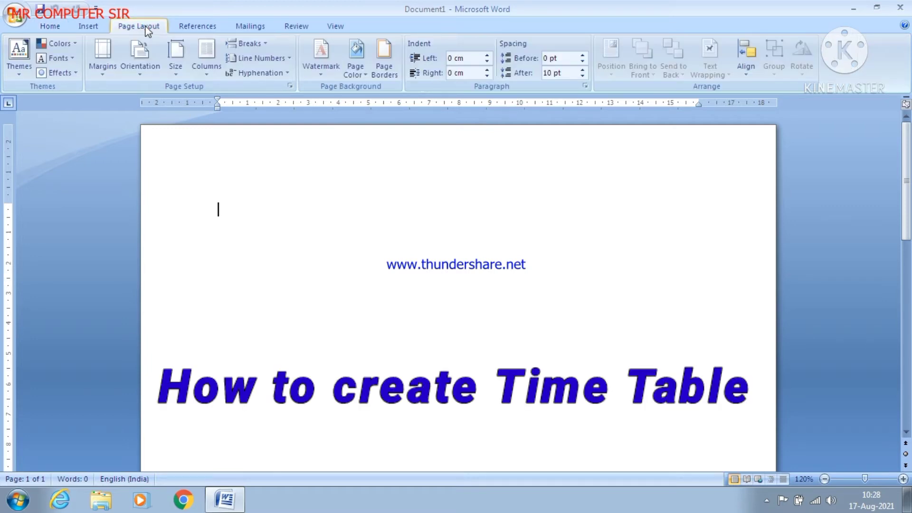
pyautogui.click(146, 70)
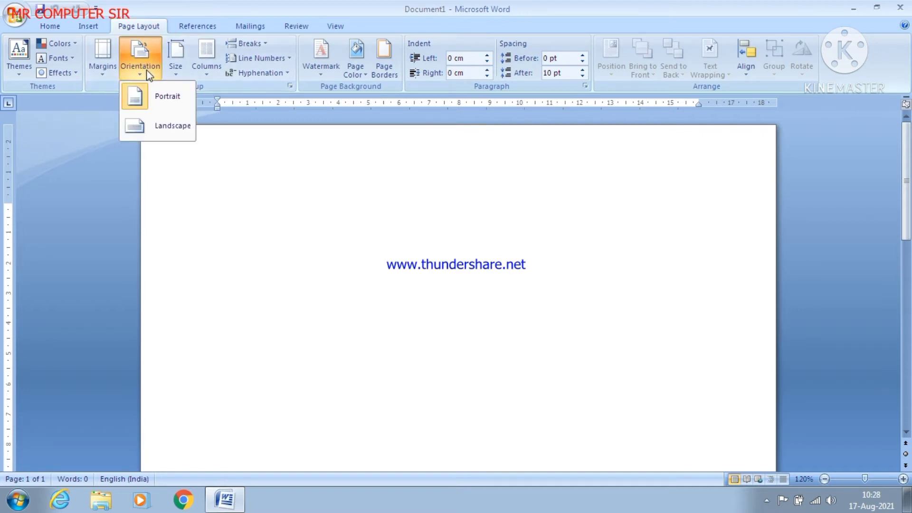
pyautogui.click(155, 130)
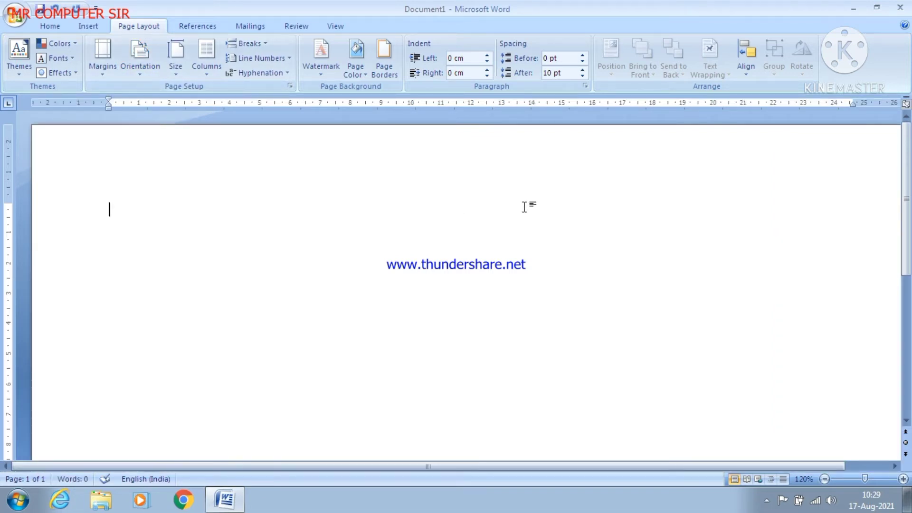
# Apply the Narrow margins preset of 1.27 cm on all sides to the landscape page.
pyautogui.scroll(-1, 526, 208)
pyautogui.scroll(-1, 526, 207)
pyautogui.scroll(-1, 528, 209)
pyautogui.scroll(1, 530, 212)
pyautogui.scroll(-1, 530, 213)
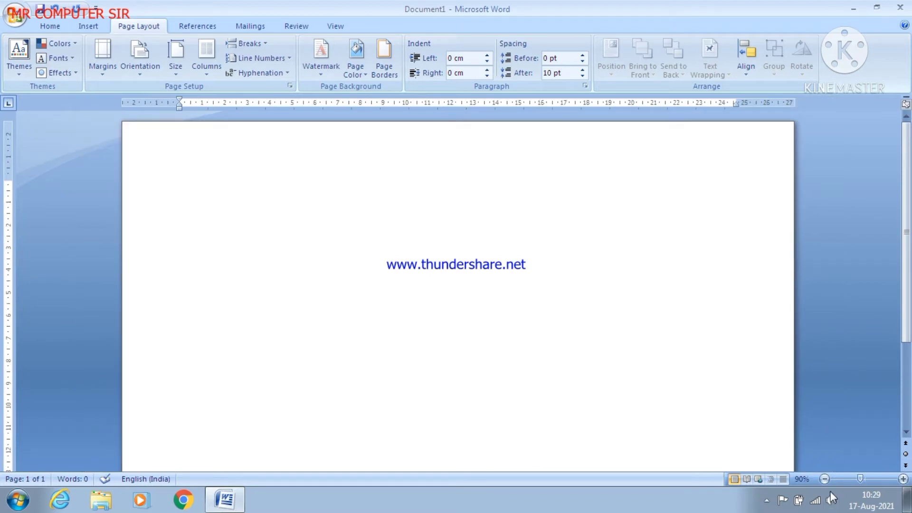
pyautogui.scroll(1, 391, 291)
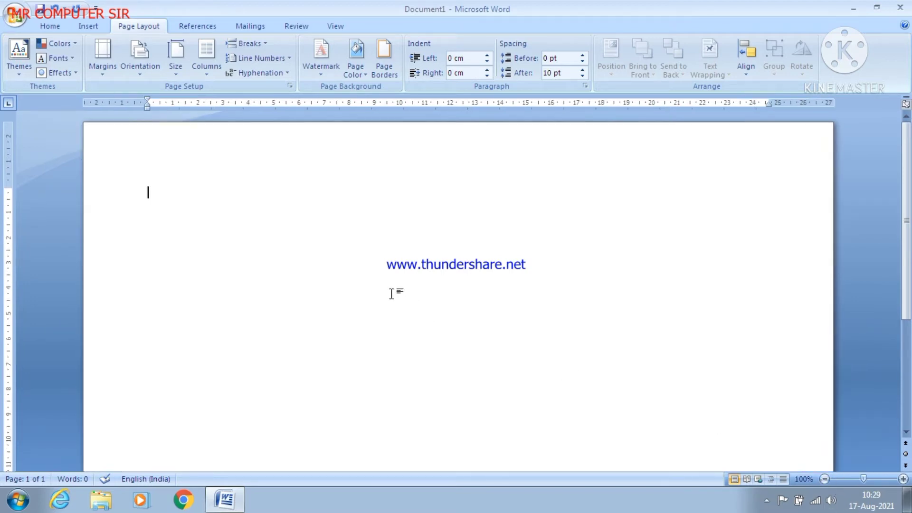
pyautogui.click(98, 73)
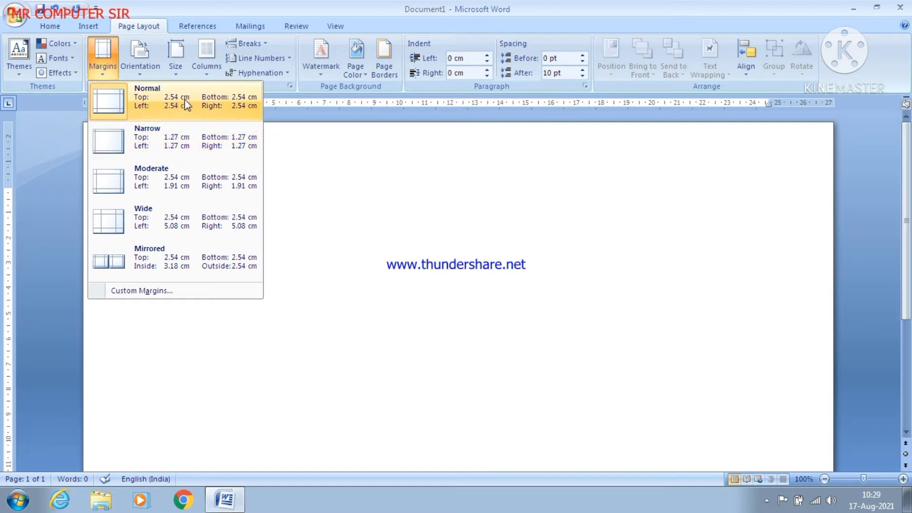
pyautogui.click(167, 140)
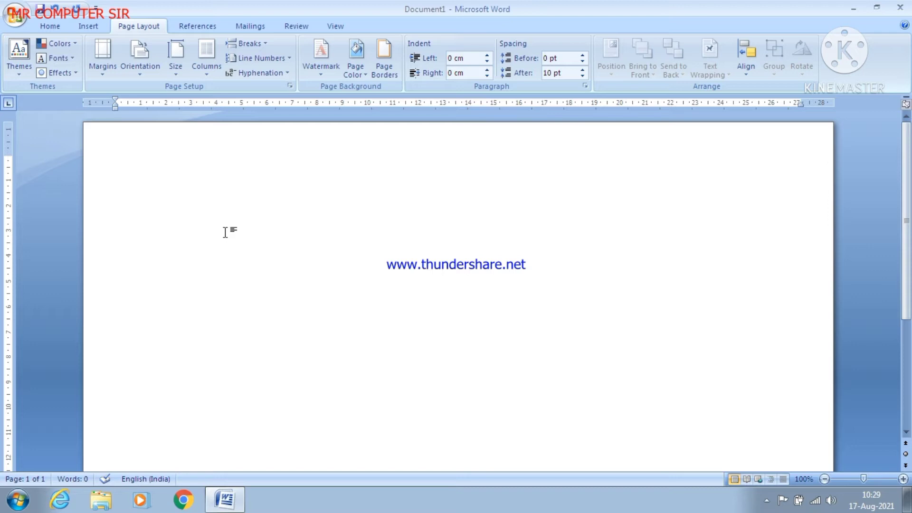
# Enter the line TIME TABLE at the top of the page and start a new paragraph below it.
pyautogui.write('TIME TABLE')
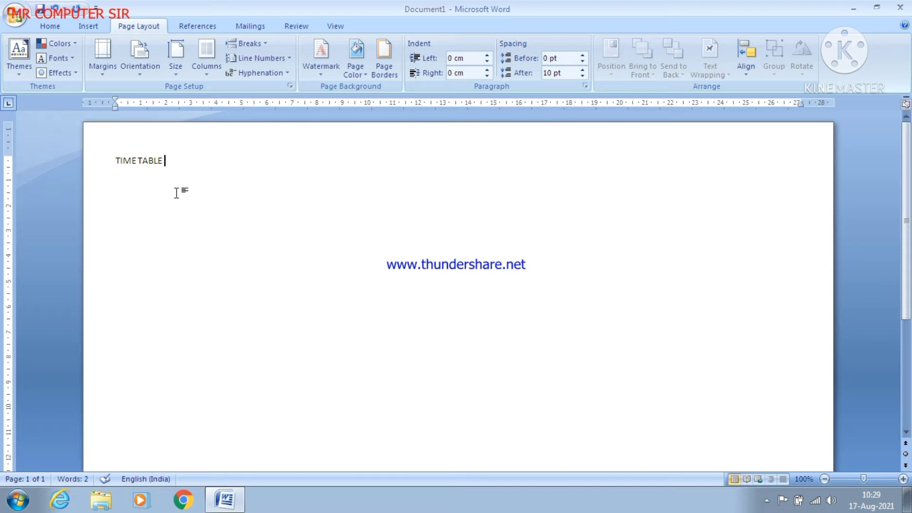
pyautogui.press('Return')
# Insert a table with 9 columns and 10 rows below the text line and stretch it down to nearly fill the page.
pyautogui.click(86, 27)
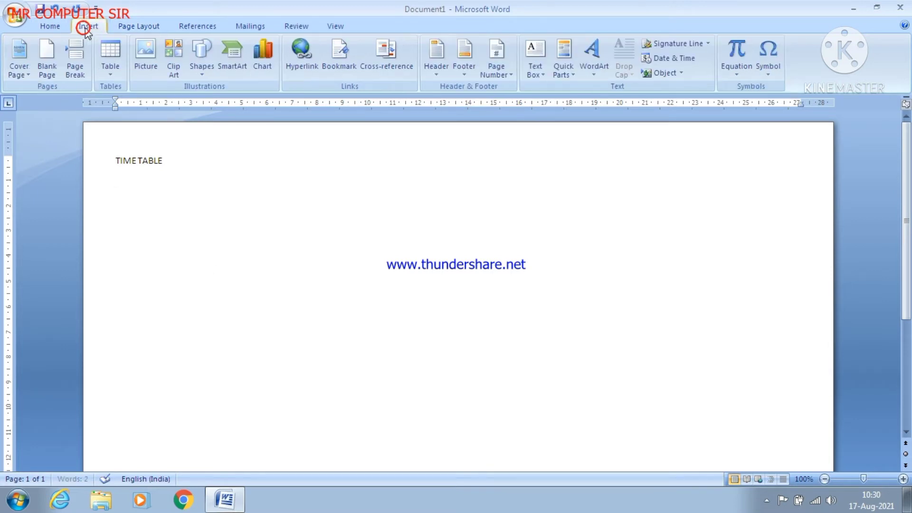
pyautogui.click(110, 71)
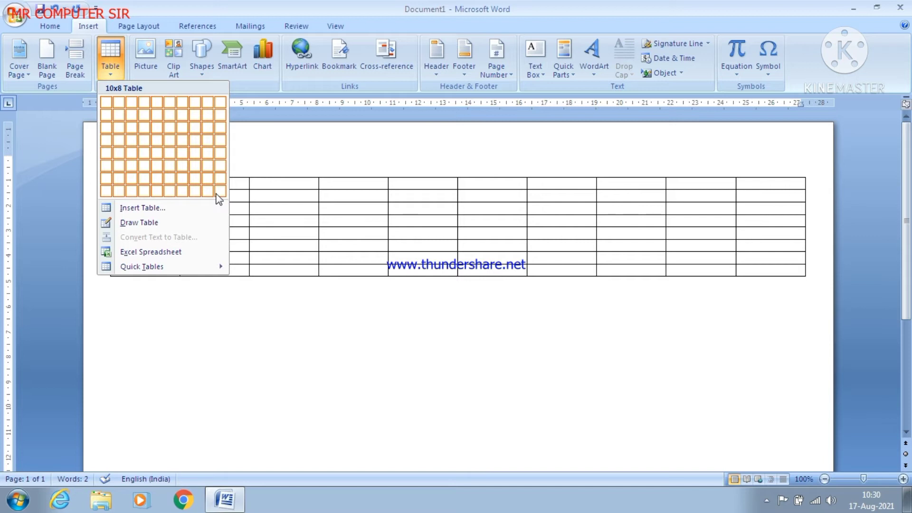
pyautogui.click(174, 209)
pyautogui.moveTo(427, 159); pyautogui.dragTo(450, 164)
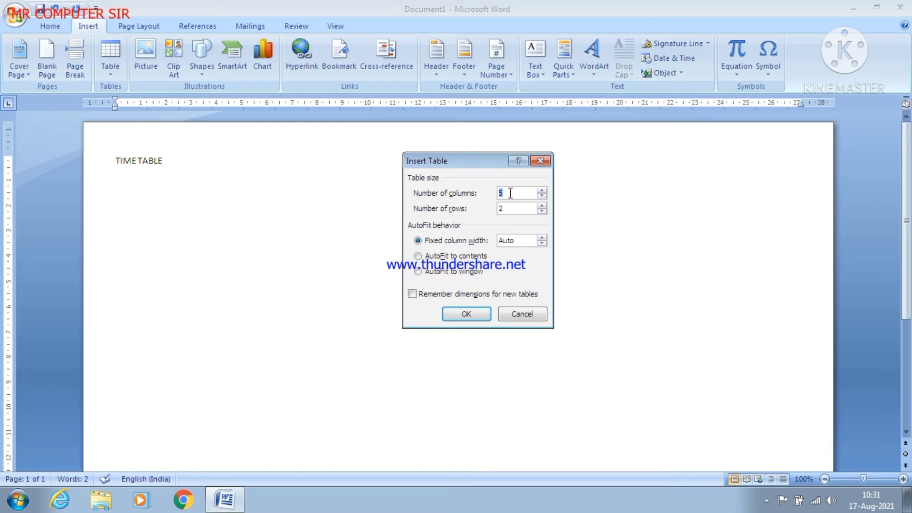
pyautogui.write('9')
pyautogui.click(509, 209)
pyautogui.press('BackSpace')
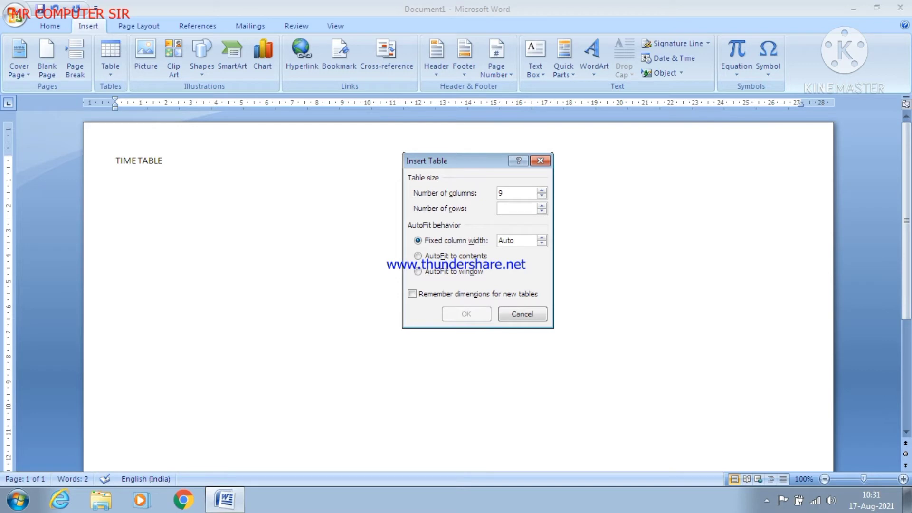
pyautogui.write('10')
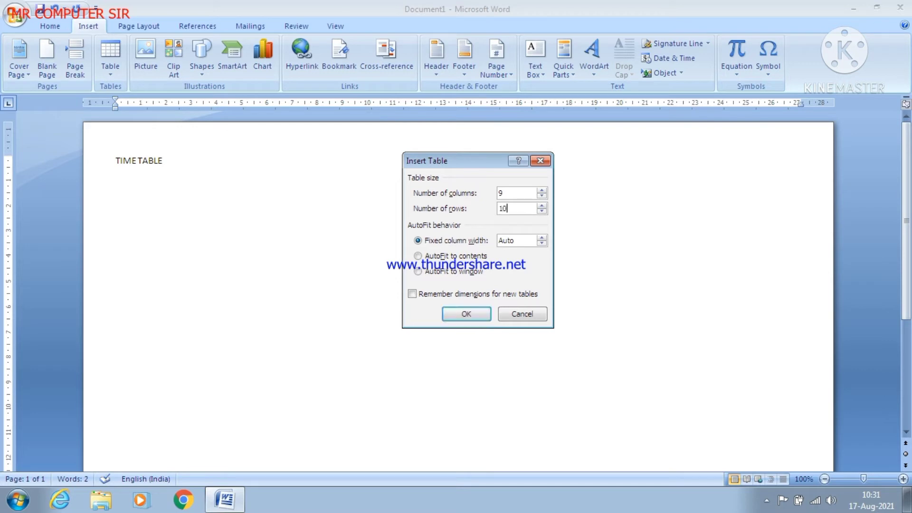
pyautogui.click(467, 314)
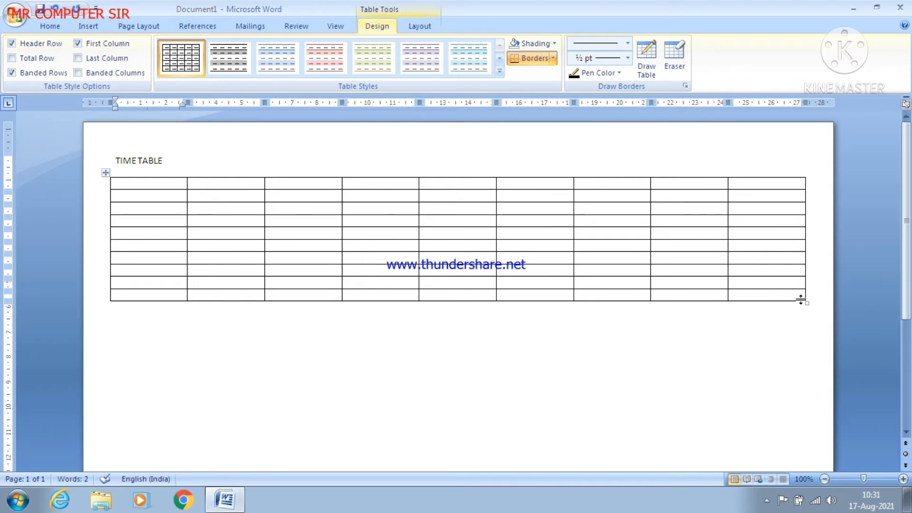
pyautogui.moveTo(808, 304); pyautogui.dragTo(809, 449)
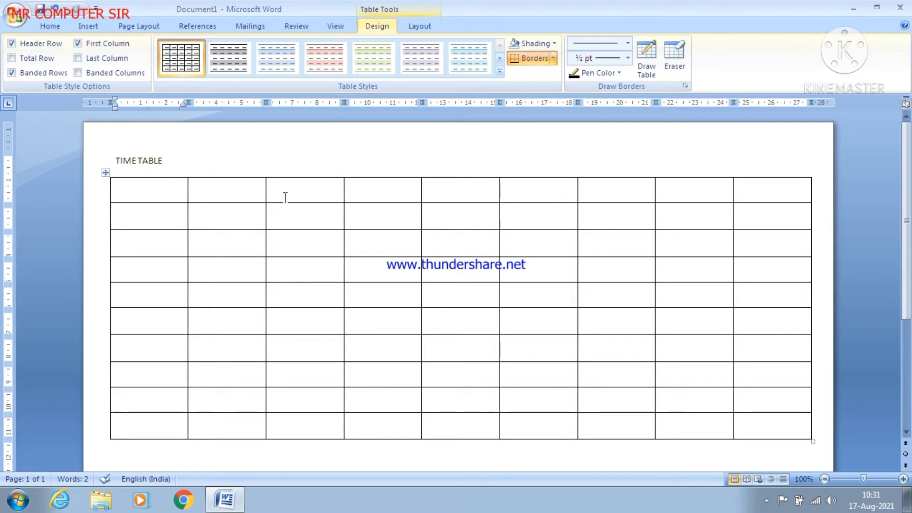
# Enter TIME TABLE in the table's first cell and merge all cells of the first row into one.
pyautogui.click(152, 192)
pyautogui.write('TIME TABLE')
pyautogui.click(766, 189)
pyautogui.moveTo(766, 189); pyautogui.dragTo(149, 188)
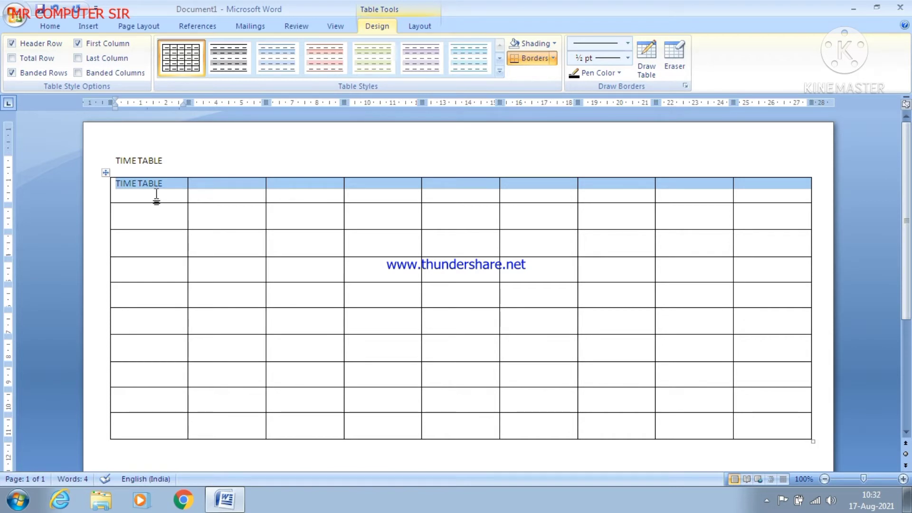
pyautogui.rightClick(179, 183)
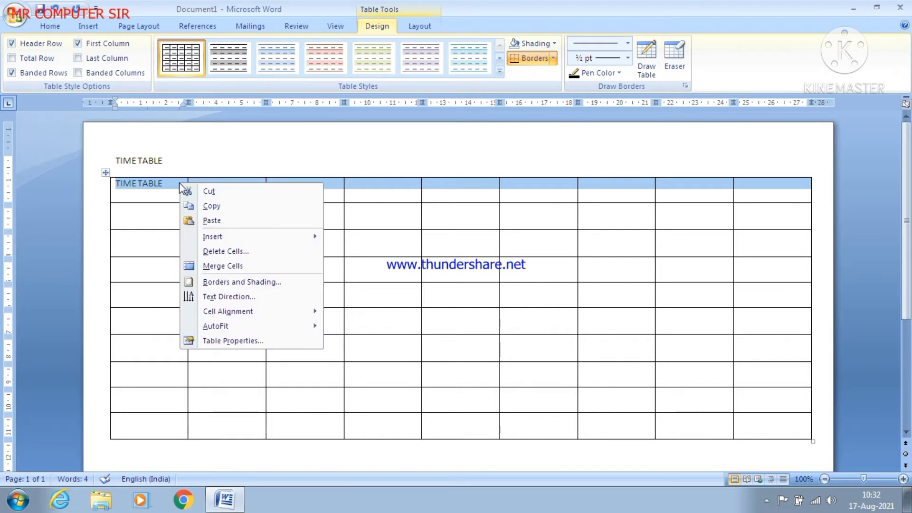
pyautogui.click(201, 269)
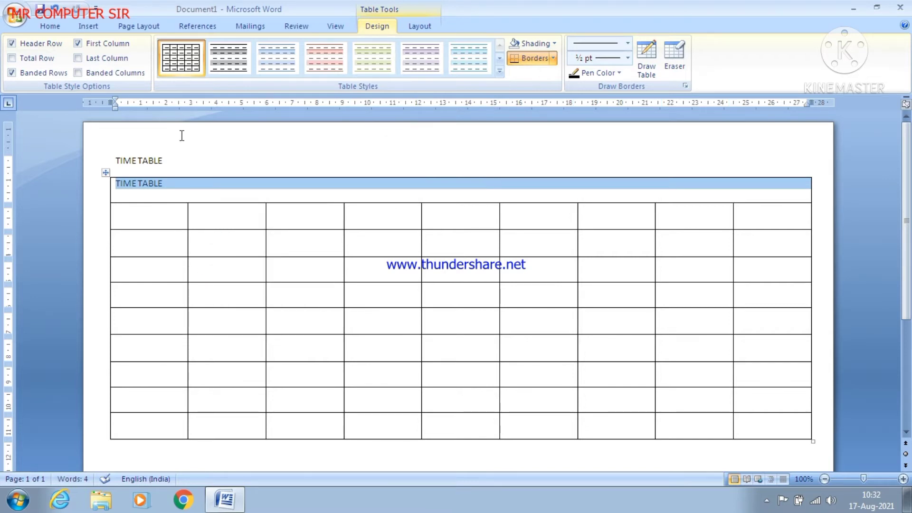
# Center the TIME TABLE title in the merged row and format it as bold 20 pt Times New Roman.
pyautogui.click(50, 27)
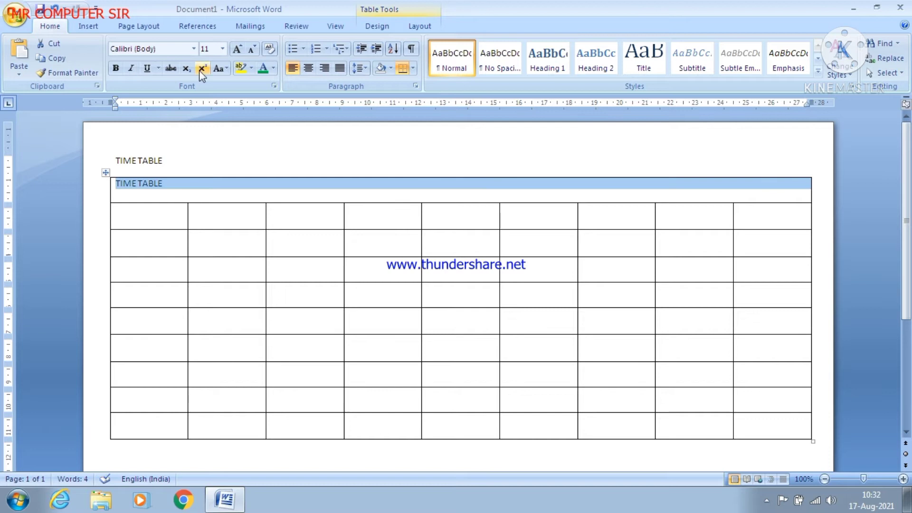
pyautogui.click(308, 68)
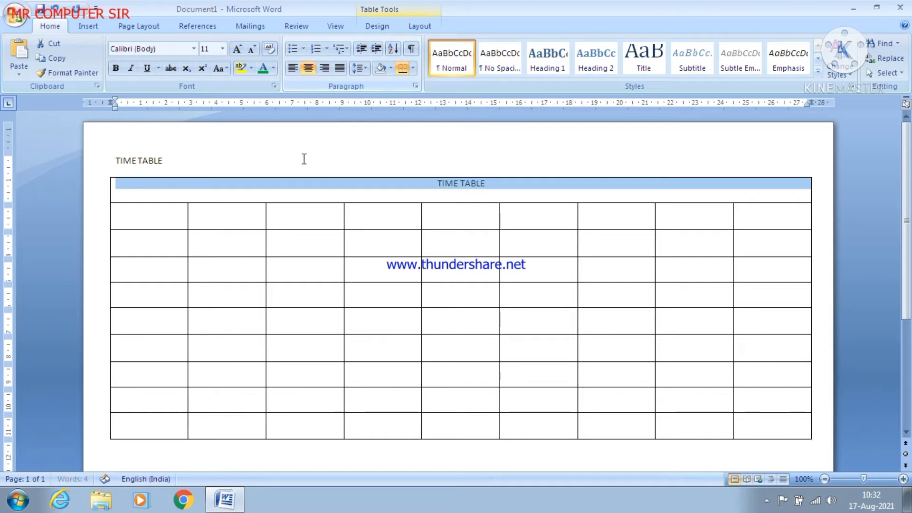
pyautogui.click(235, 48)
pyautogui.click(235, 48)
pyautogui.click(234, 48)
pyautogui.click(234, 49)
pyautogui.click(235, 49)
pyautogui.click(115, 68)
pyautogui.click(137, 49)
pyautogui.write('Times New Roman')
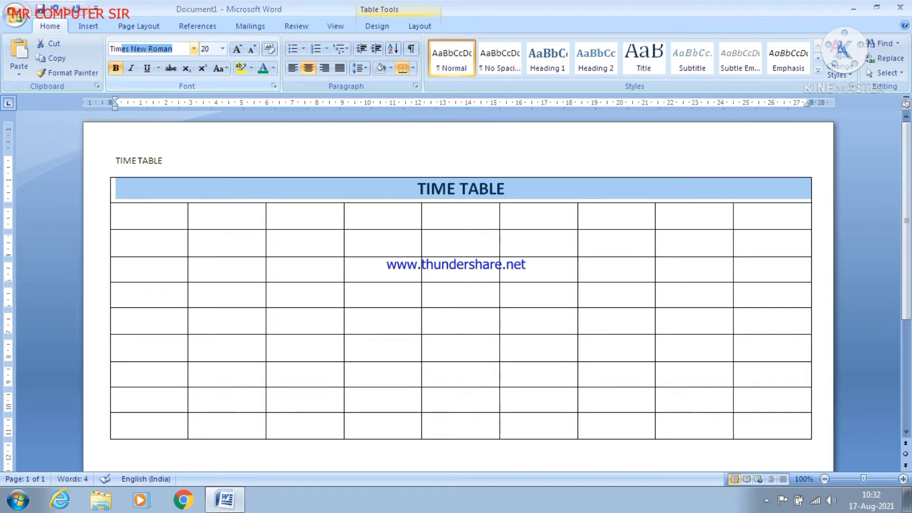
pyautogui.press('Return')
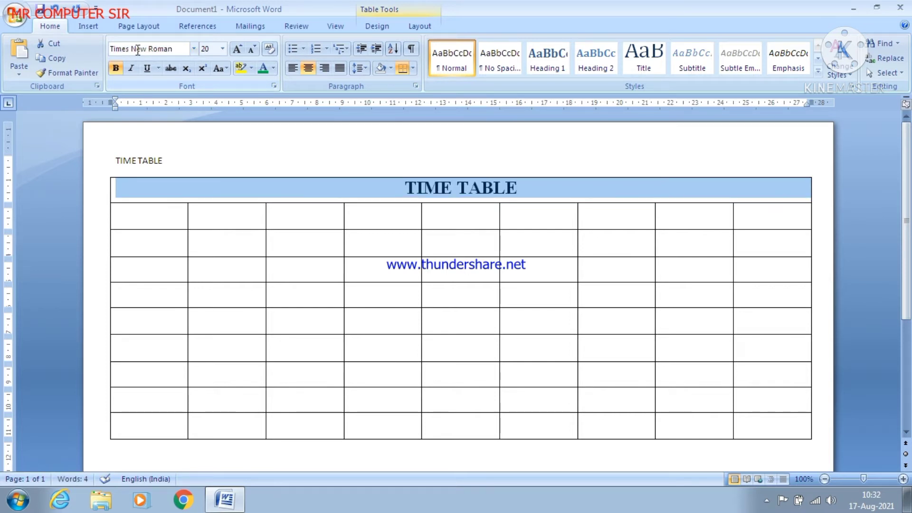
# Fill the second row's first cell with Period and a right-pointing hand symbol, and Class below it with a down-pointing hand symbol.
pyautogui.click(159, 215)
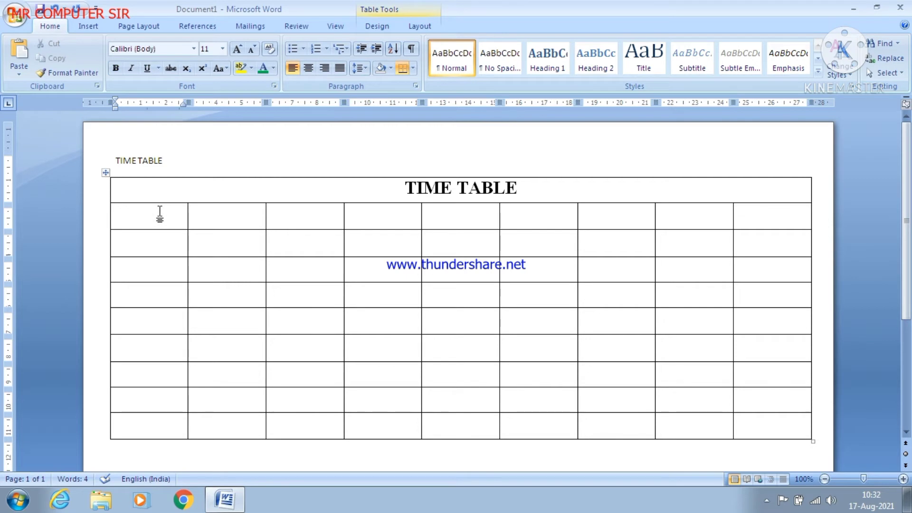
pyautogui.write('Period')
pyautogui.click(92, 30)
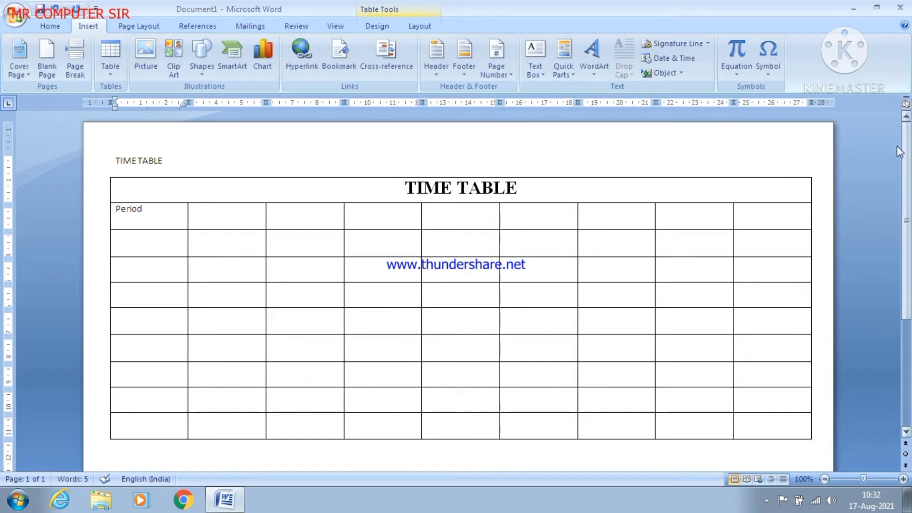
pyautogui.click(763, 70)
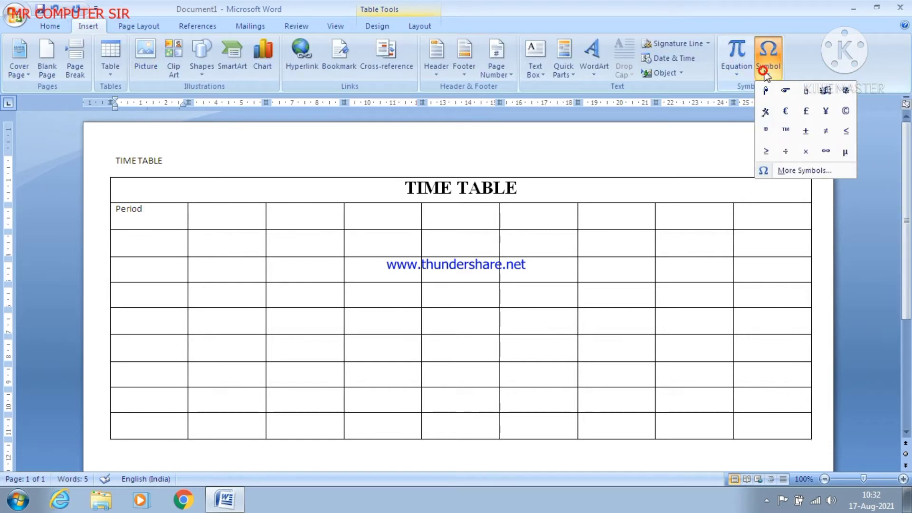
pyautogui.click(786, 91)
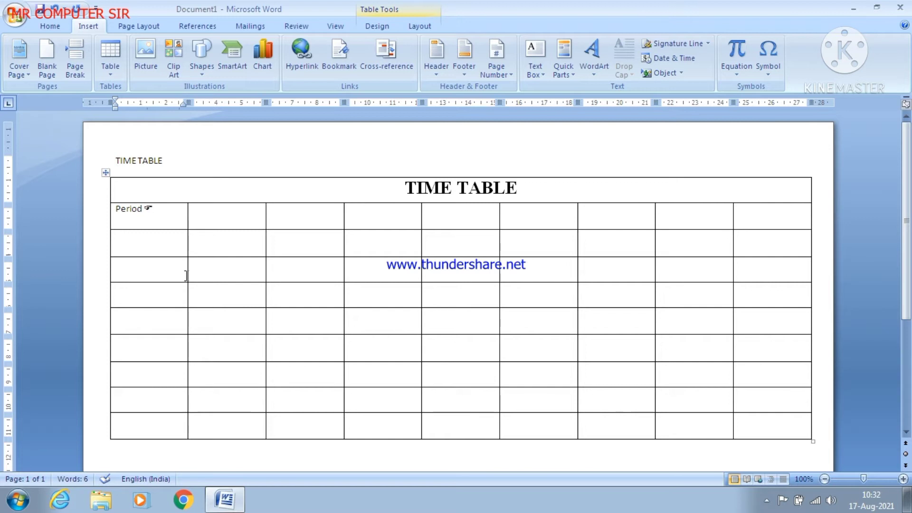
pyautogui.press('Return')
pyautogui.write('Class')
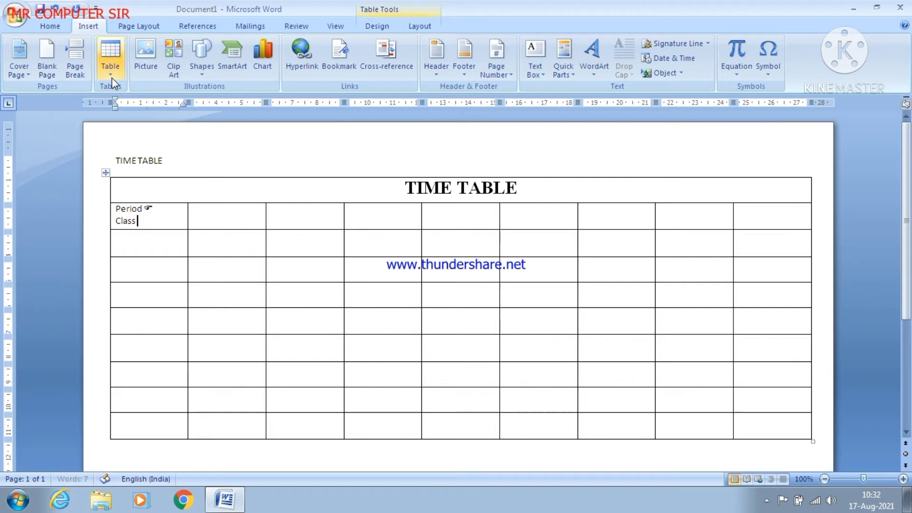
pyautogui.click(768, 64)
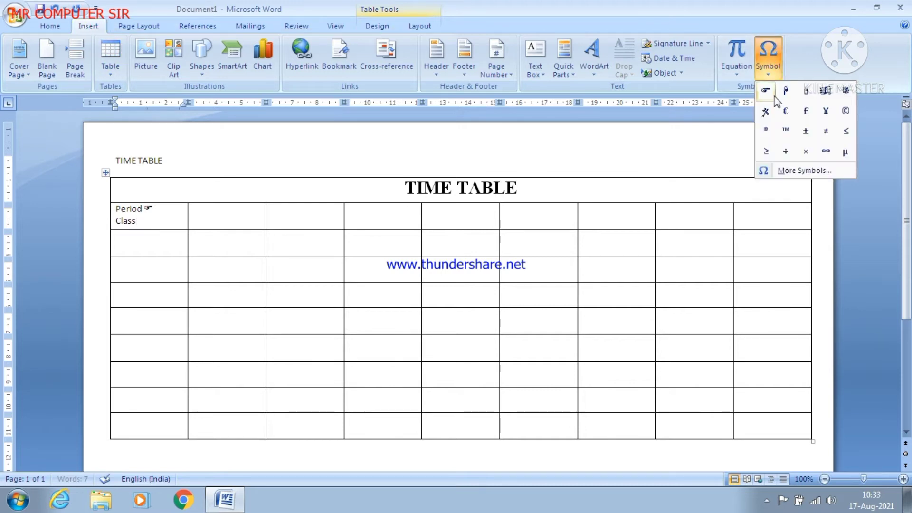
pyautogui.click(786, 92)
# Label the first two class rows in the first column I and II.
pyautogui.click(171, 249)
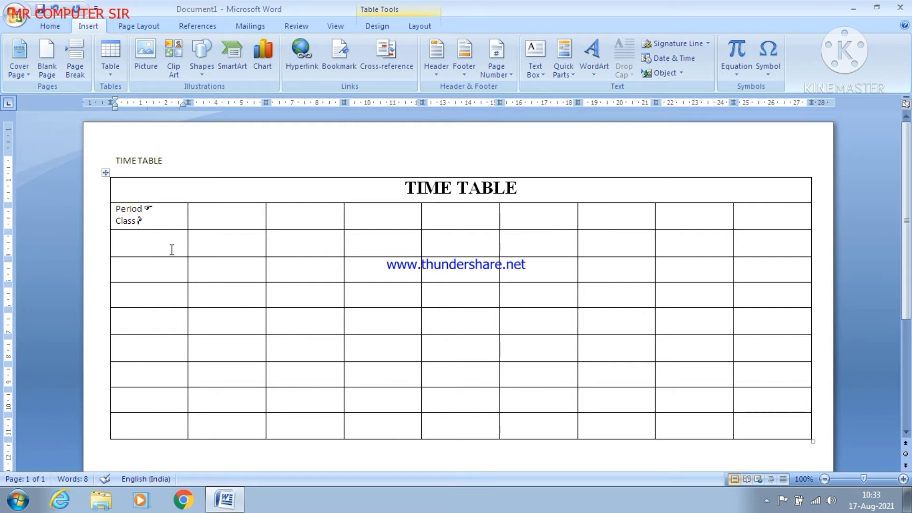
pyautogui.write('I')
pyautogui.press('Tab')
pyautogui.press('Down')
pyautogui.press('Left')
pyautogui.write('II')
pyautogui.press('Down')
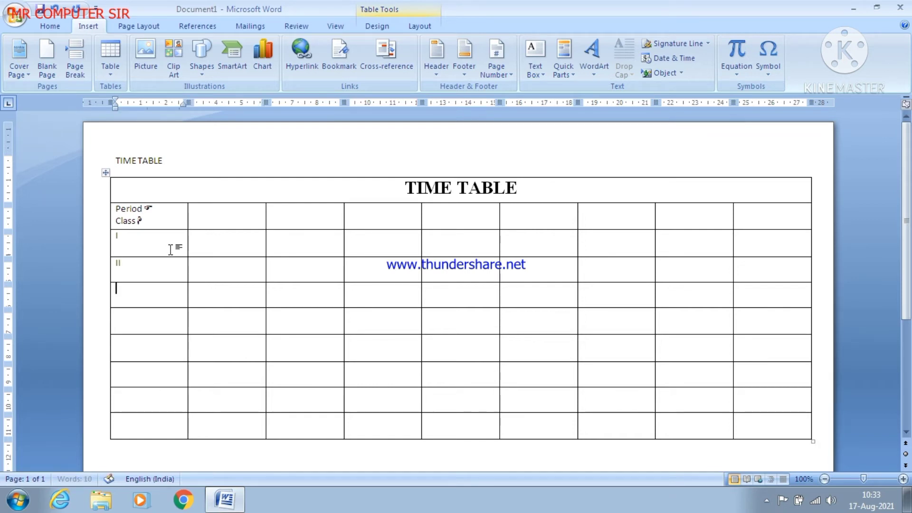
# Label the remaining class rows in the first column with the Roman numerals III through VIII.
pyautogui.click(143, 353)
pyautogui.click(133, 299)
pyautogui.write('III')
pyautogui.press('Down')
pyautogui.write('IV')
pyautogui.press('Down')
pyautogui.write('V')
pyautogui.press('Down')
pyautogui.write('VI')
pyautogui.press('Down')
pyautogui.write('VII')
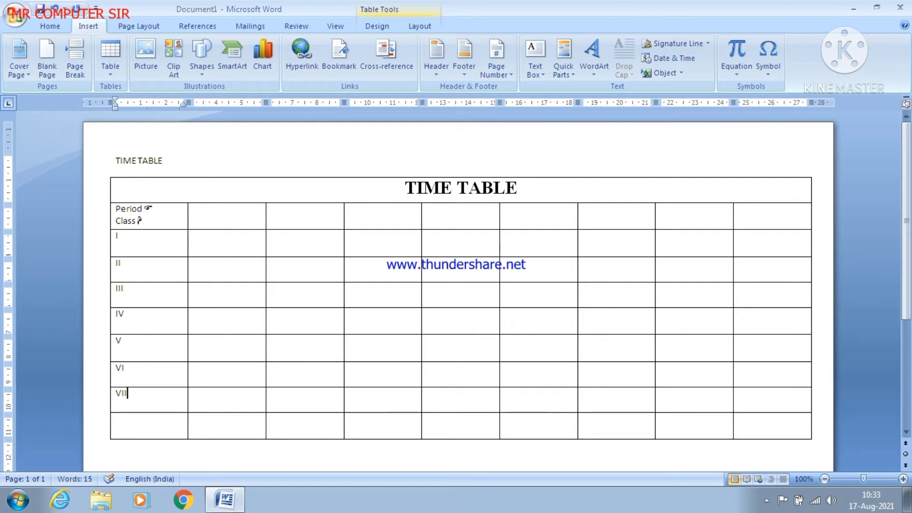
pyautogui.press('Down')
pyautogui.write('VIII')
# Add a blank row at the bottom of the table below the VIII row and place the cursor in its last cell.
pyautogui.press('Tab')
pyautogui.press('Tab')
pyautogui.press('Tab')
pyautogui.press('Tab')
pyautogui.press('Tab')
pyautogui.press('Tab')
pyautogui.press('Tab')
pyautogui.press('Tab')
pyautogui.press('Tab')
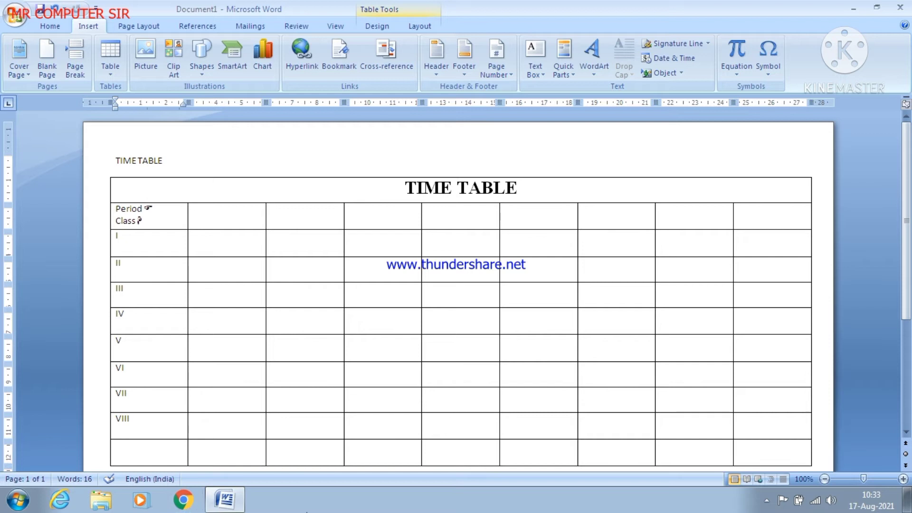
pyautogui.scroll(-3, 456, 285)
pyautogui.click(777, 385)
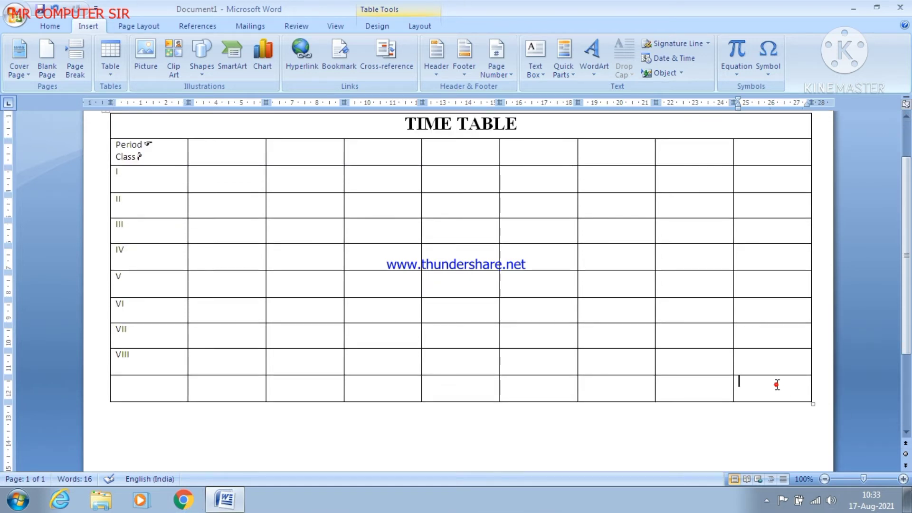
# Add one more row at the bottom of the table and label the last two class rows IX and X.
pyautogui.press('Tab')
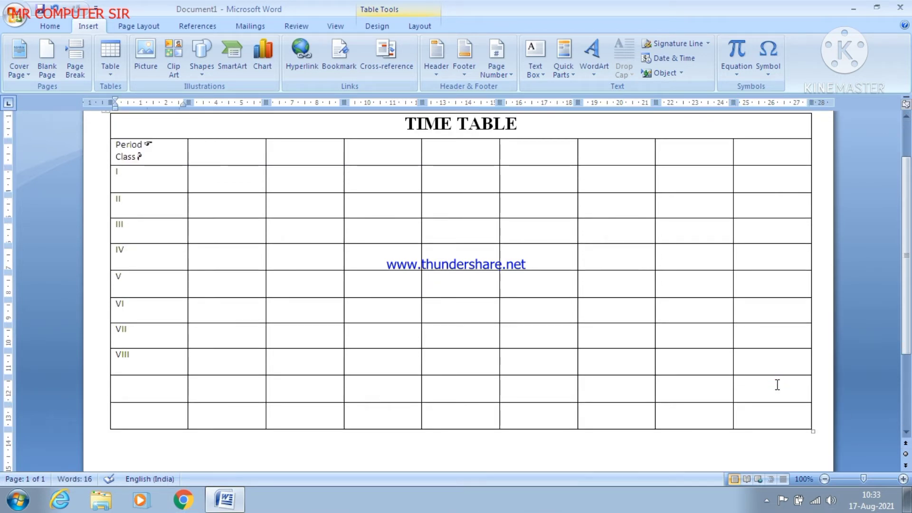
pyautogui.click(155, 394)
pyautogui.write('IX')
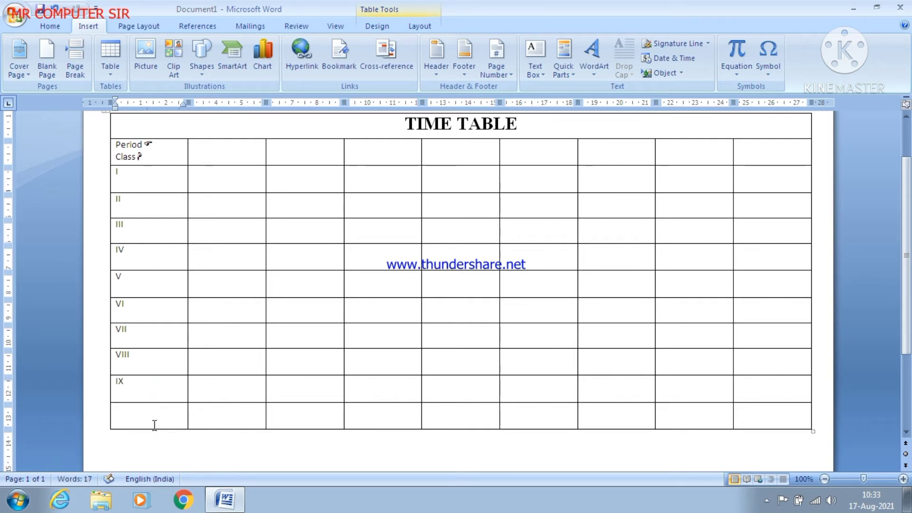
pyautogui.click(149, 422)
pyautogui.write('X')
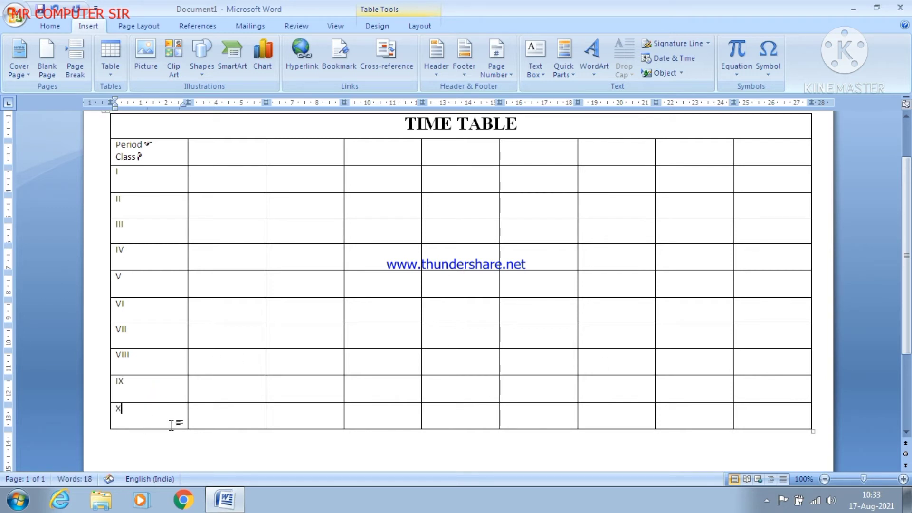
pyautogui.scroll(2, 170, 427)
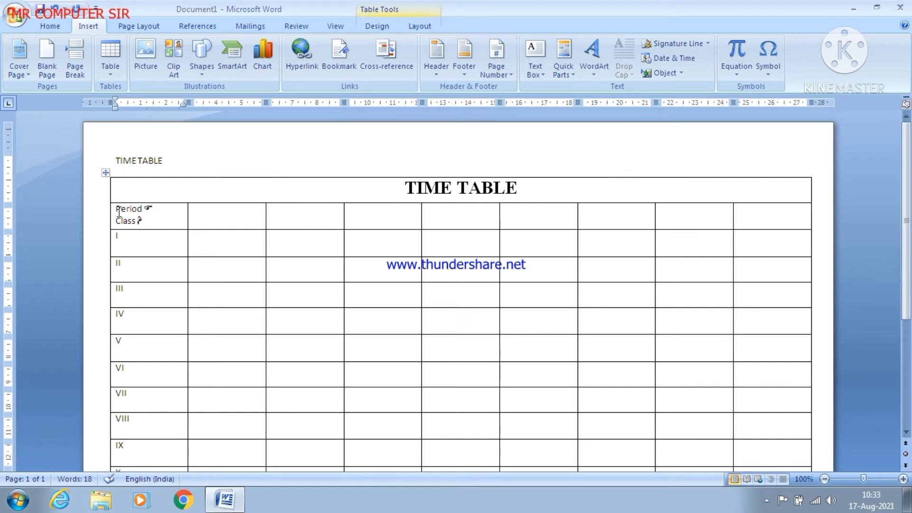
pyautogui.click(105, 172)
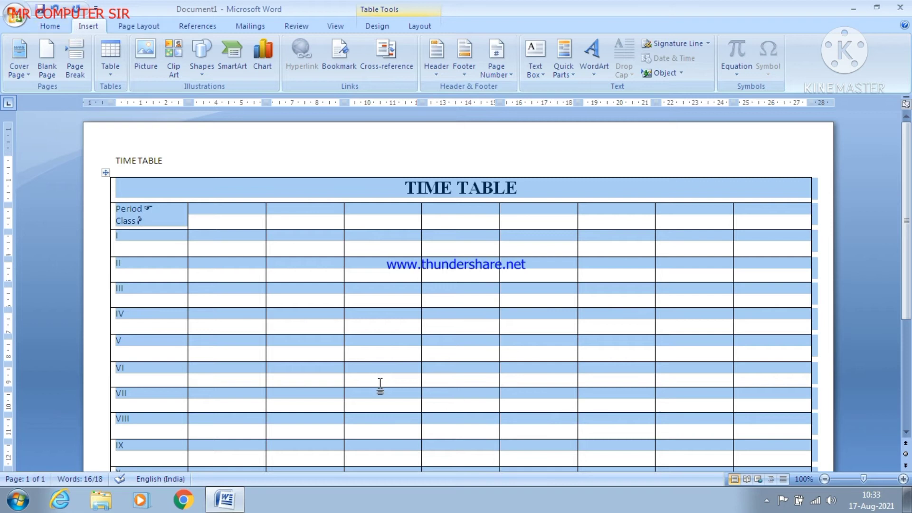
pyautogui.click(259, 143)
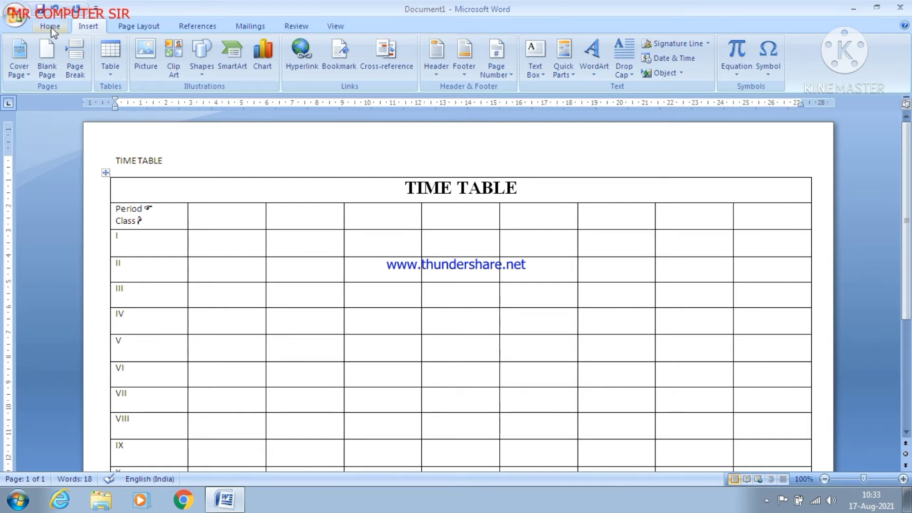
pyautogui.click(128, 26)
pyautogui.click(197, 28)
pyautogui.click(245, 29)
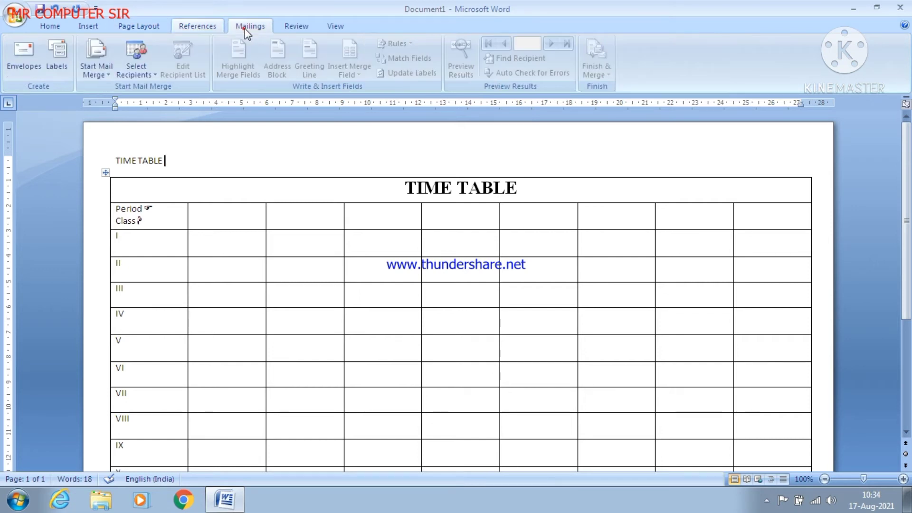
pyautogui.click(302, 30)
pyautogui.click(346, 30)
pyautogui.click(242, 158)
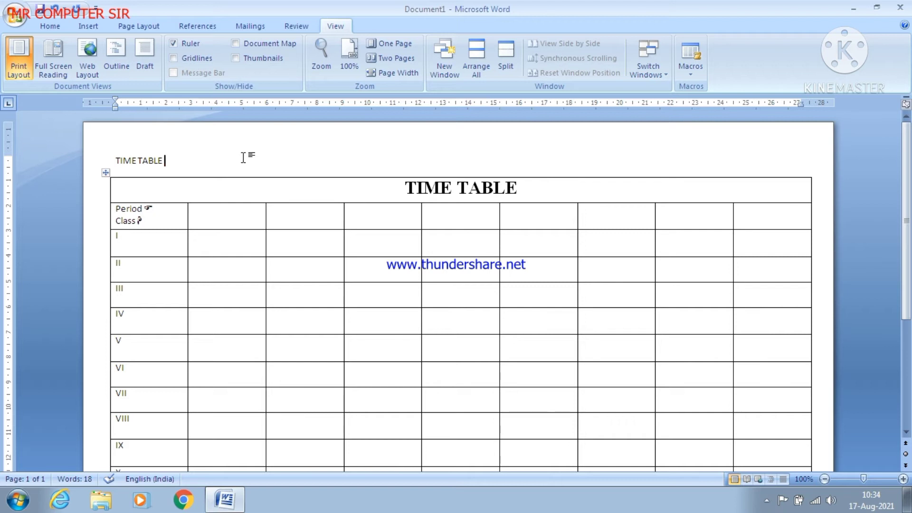
# Centre the text of the whole table both horizontally and vertically within its cells.
pyautogui.click(107, 174)
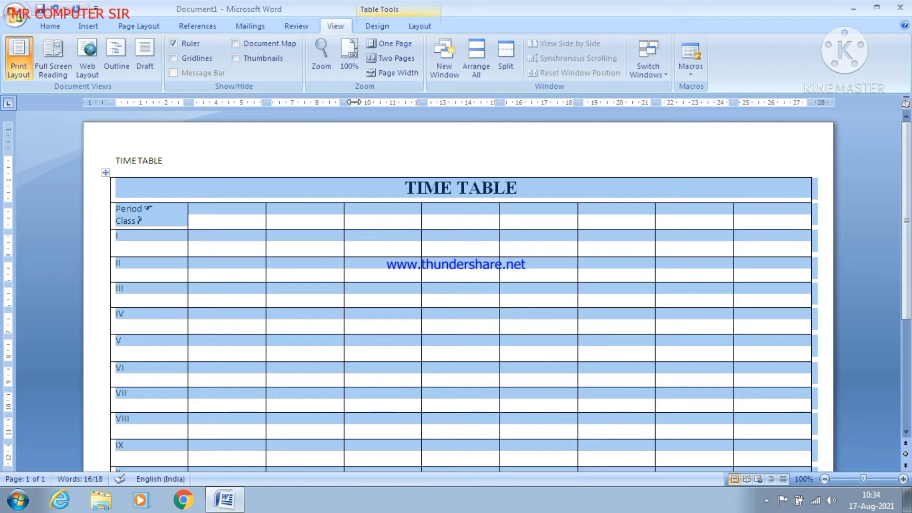
pyautogui.click(378, 27)
pyautogui.click(418, 29)
pyautogui.click(382, 28)
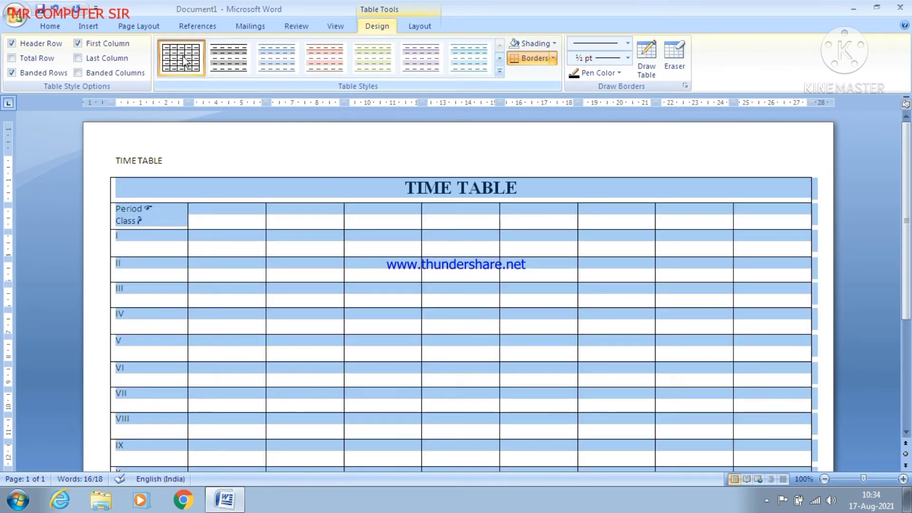
pyautogui.click(182, 55)
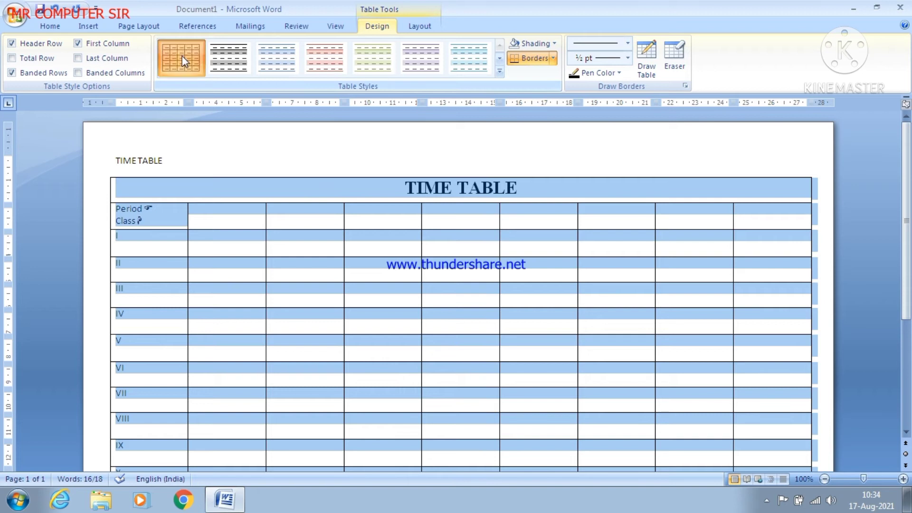
pyautogui.click(419, 26)
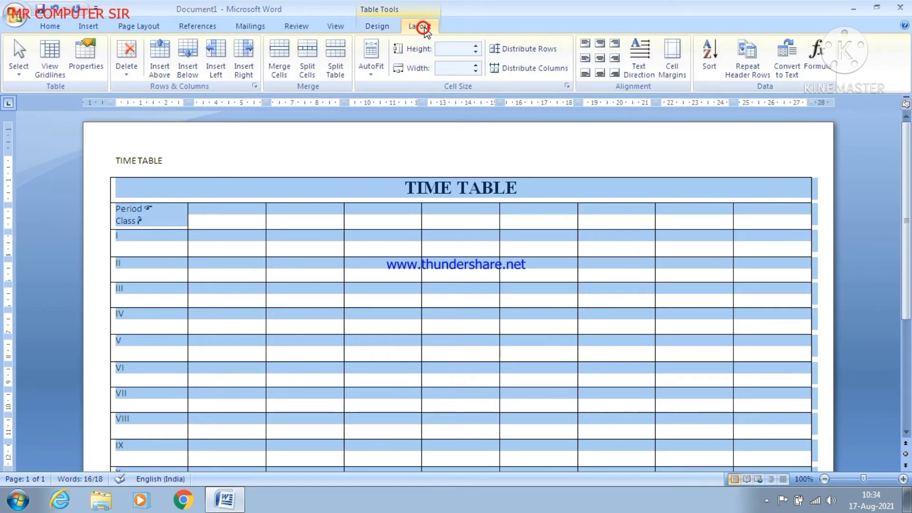
pyautogui.click(599, 59)
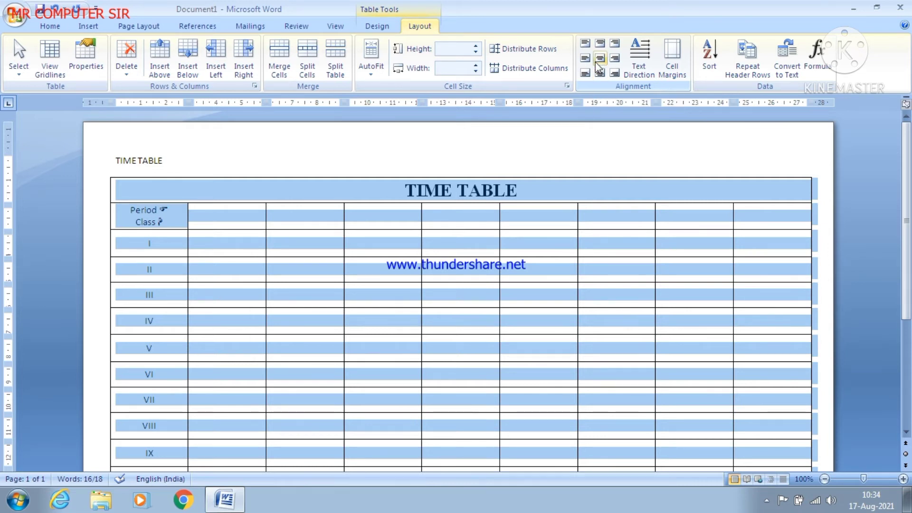
pyautogui.click(600, 59)
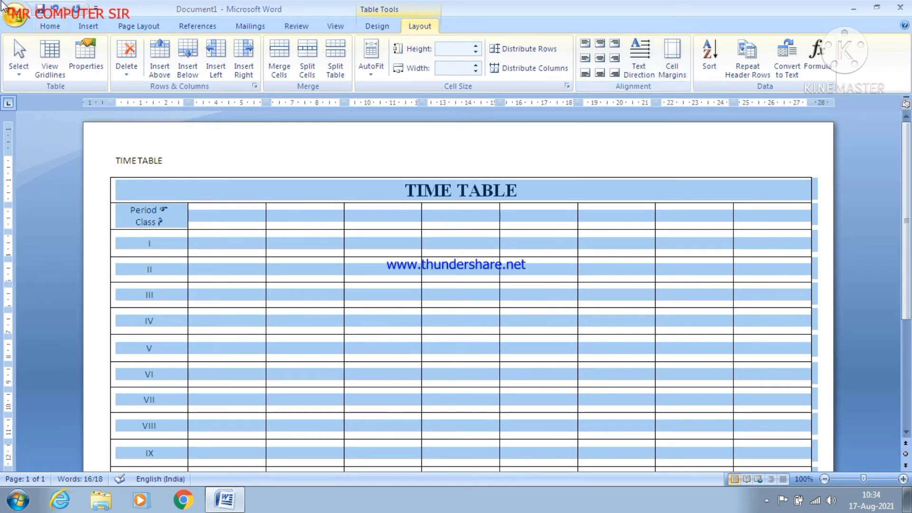
# Make the whole table's text bold and adjust its size so the period and class labels are 18 pt.
pyautogui.click(48, 26)
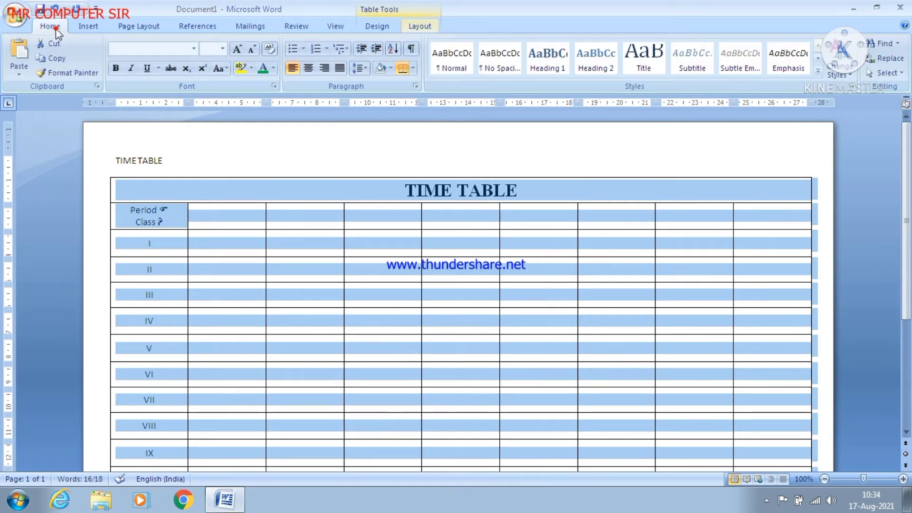
pyautogui.click(116, 69)
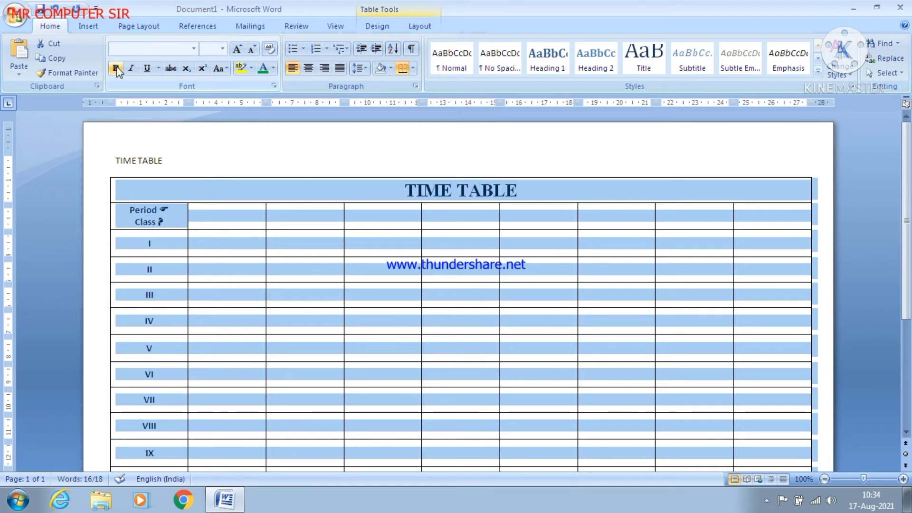
pyautogui.click(234, 52)
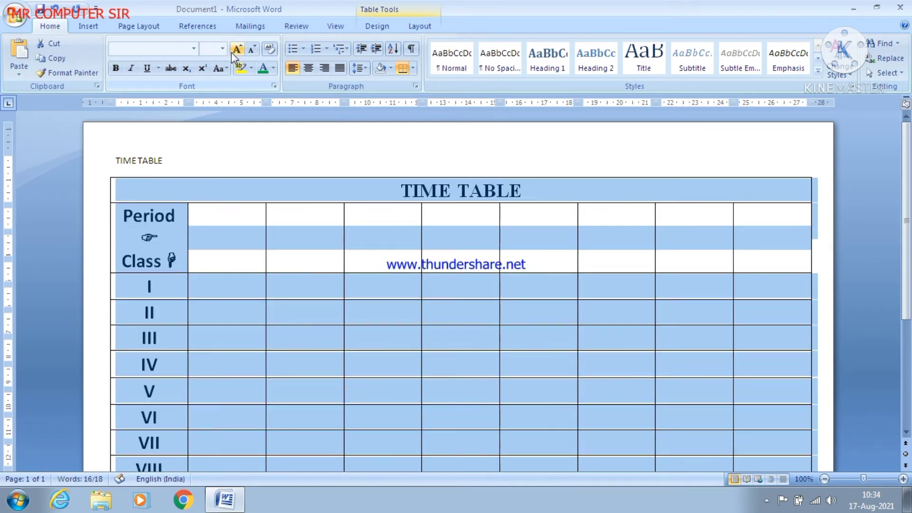
pyautogui.click(252, 49)
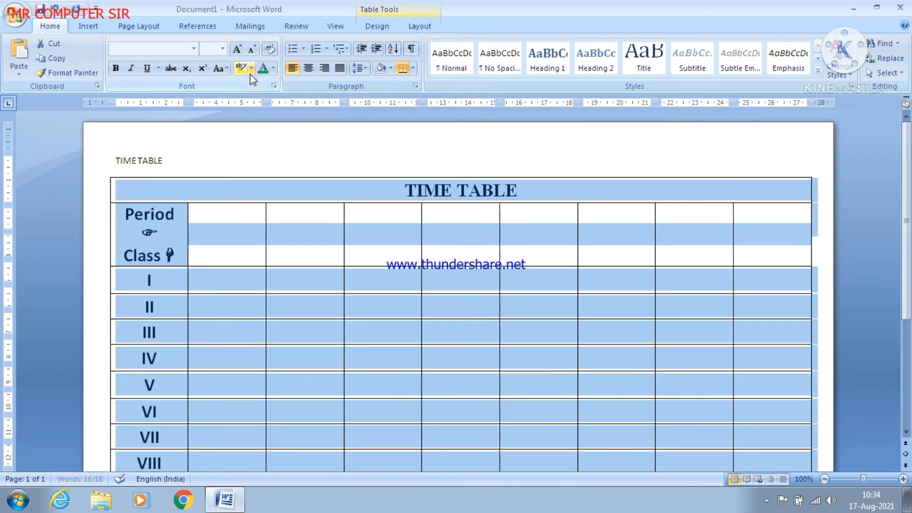
pyautogui.click(252, 49)
pyautogui.click(232, 285)
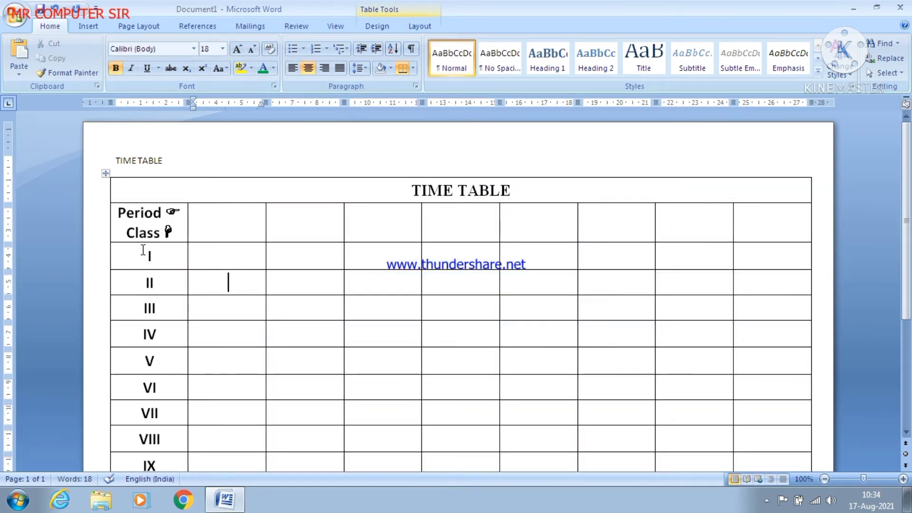
# Set the first column's labels from Period down to X in Times New Roman, and change them to Arial Black.
pyautogui.moveTo(119, 212); pyautogui.dragTo(170, 473)
pyautogui.click(177, 305)
pyautogui.scroll(5, 244, 234)
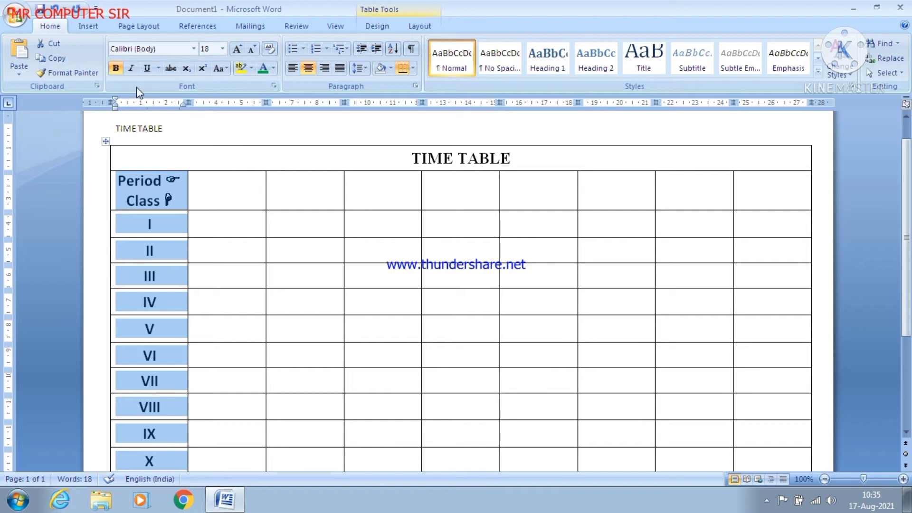
pyautogui.click(131, 47)
pyautogui.write('Times New Roman')
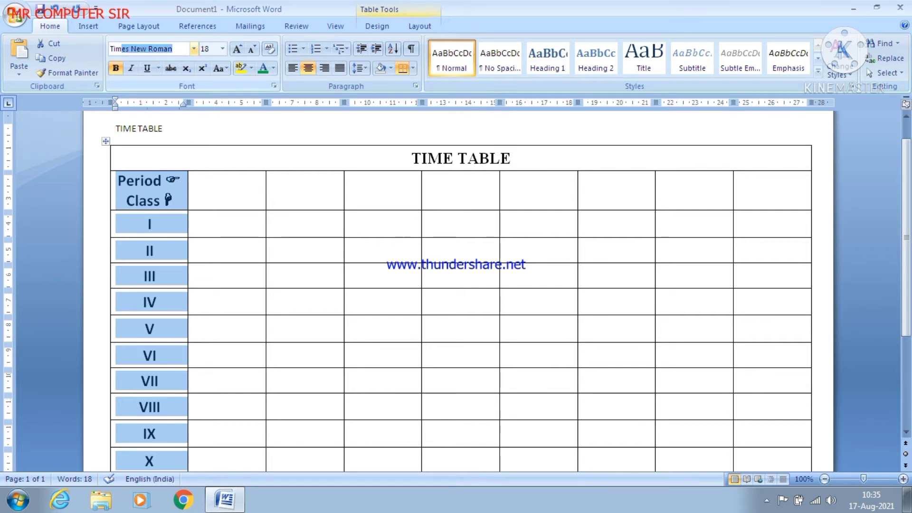
pyautogui.press('Return')
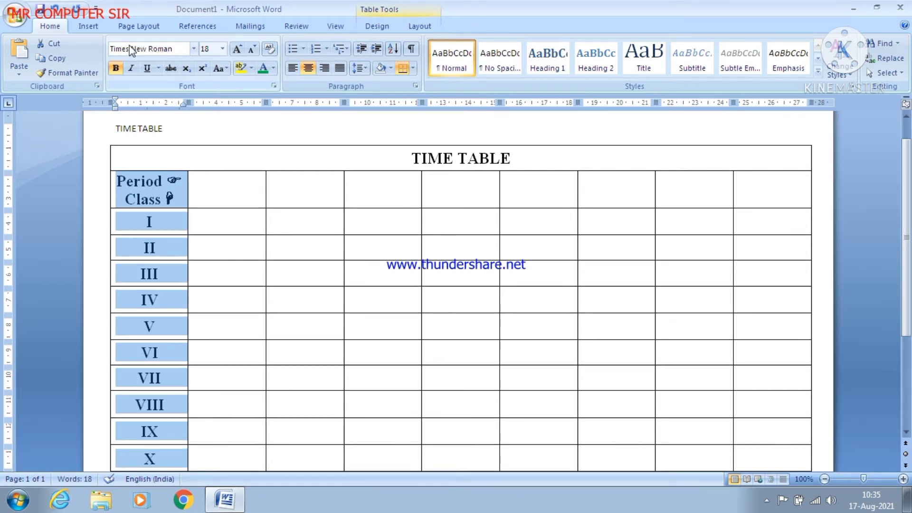
pyautogui.click(194, 49)
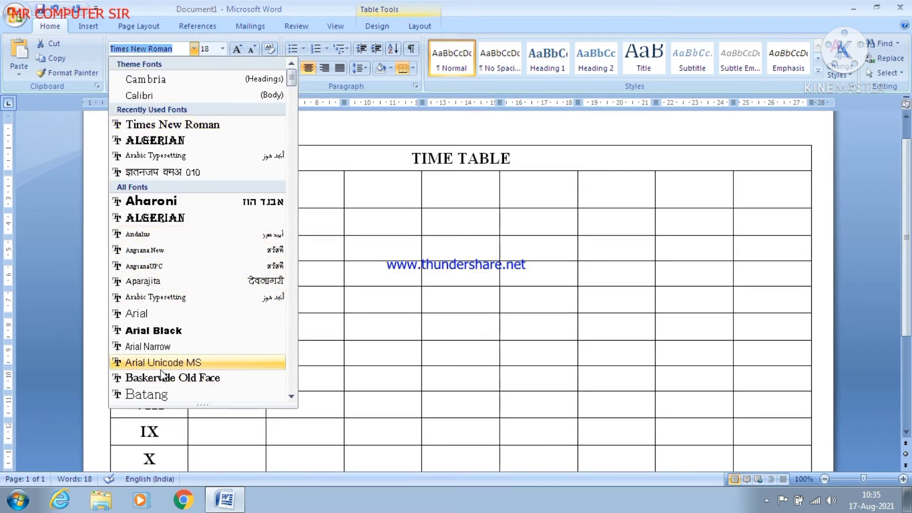
pyautogui.click(152, 331)
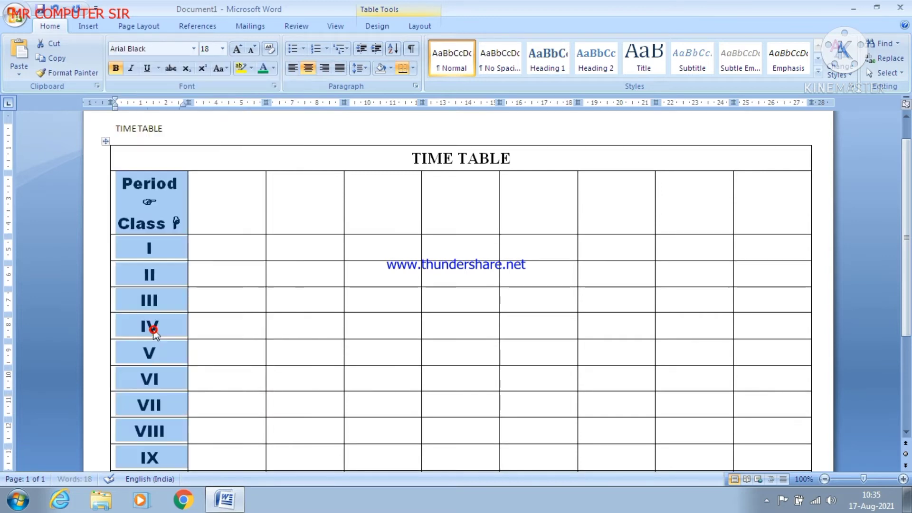
# Enter 1st with a superscript suffix as the first period heading beside the Period/Class cell.
pyautogui.click(221, 223)
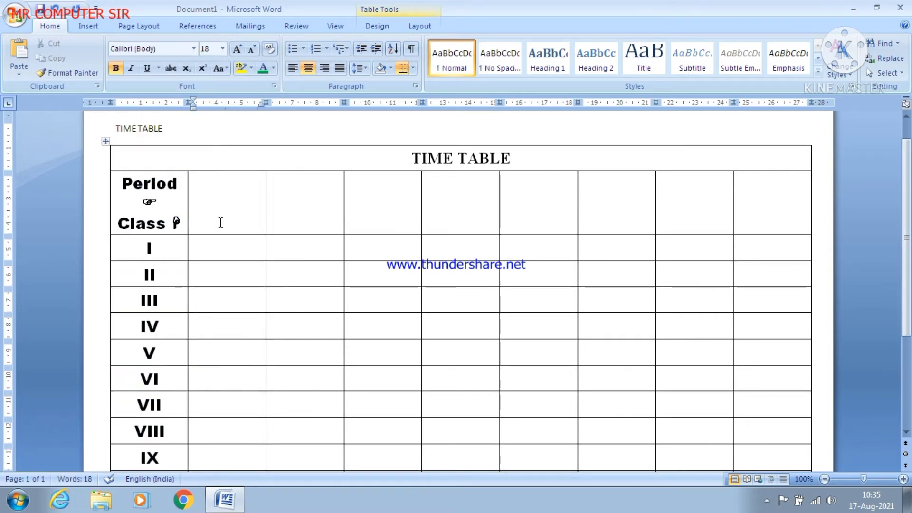
pyautogui.write('1ST')
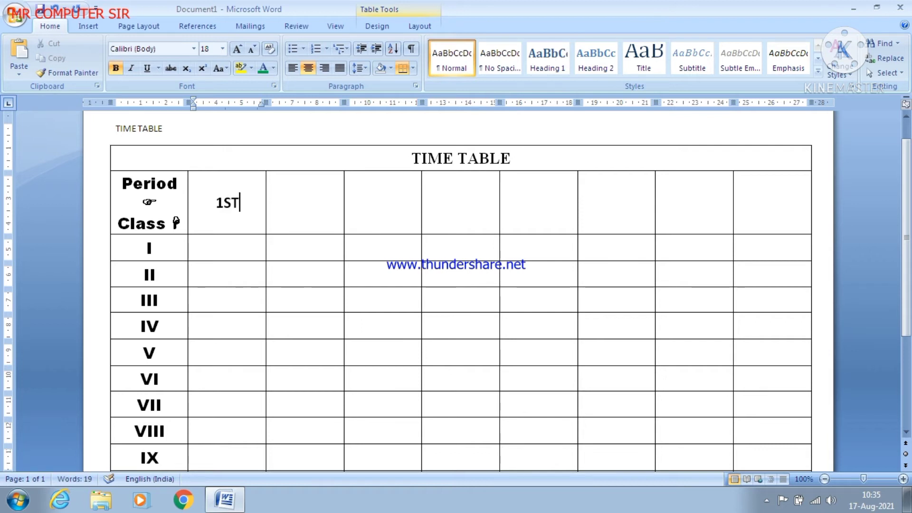
pyautogui.press('BackSpace')
pyautogui.press('BackSpace')
pyautogui.press('BackSpace')
pyautogui.write('1st')
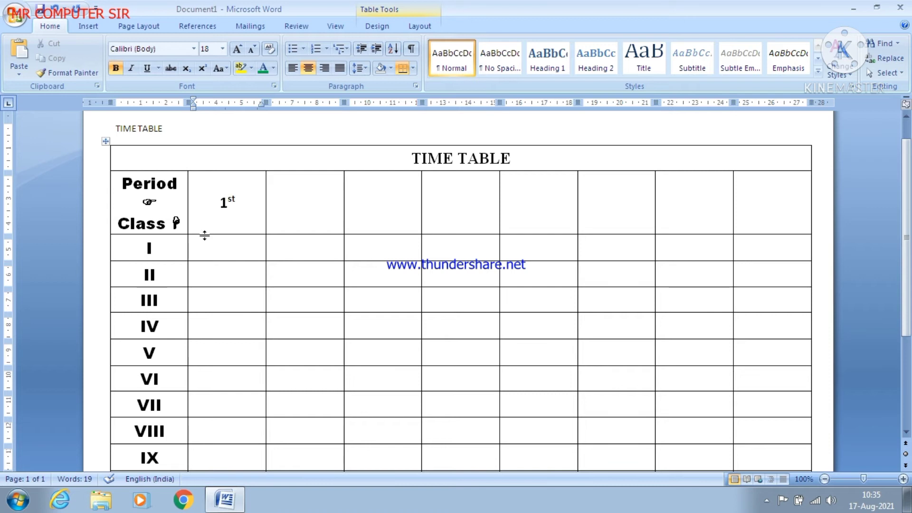
# Try superscript and subscript on the second digit of 22 in the third cell of row I, and clear the cell.
pyautogui.click(284, 248)
pyautogui.write('22')
pyautogui.moveTo(314, 255); pyautogui.dragTo(307, 257)
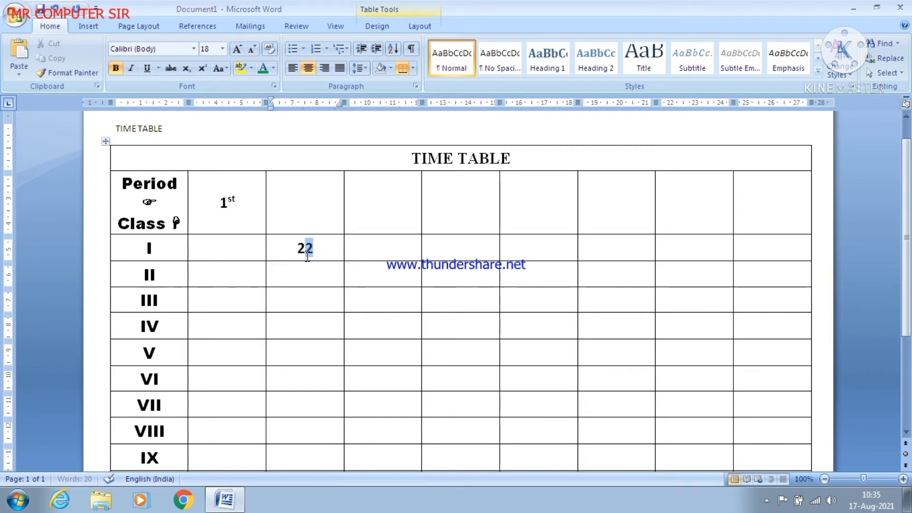
pyautogui.click(202, 71)
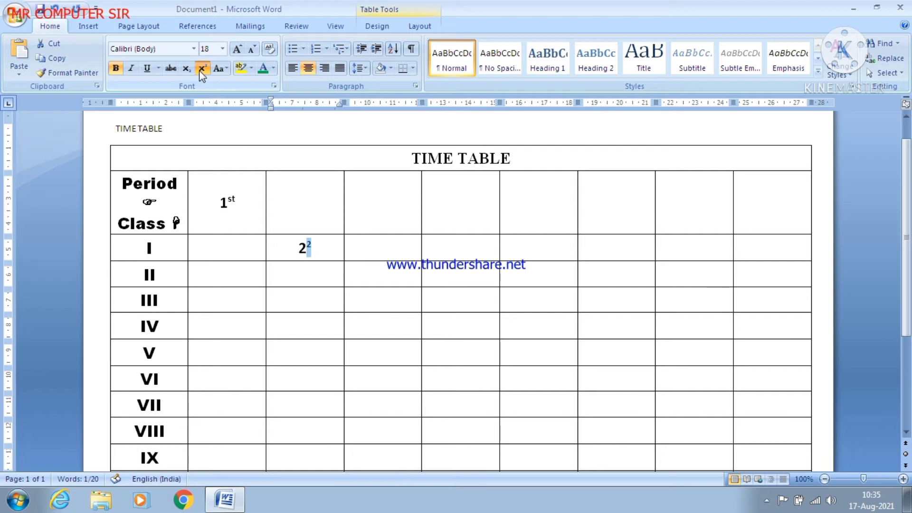
pyautogui.click(202, 71)
pyautogui.click(190, 73)
pyautogui.click(190, 73)
pyautogui.press('BackSpace')
pyautogui.press('BackSpace')
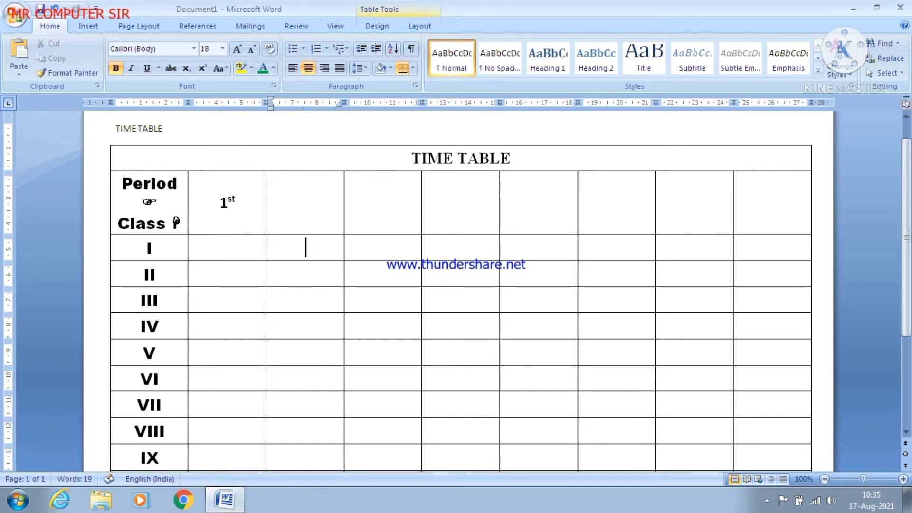
# Add the period timing (09:00 to 09:40) on two lines below the 1st heading.
pyautogui.click(255, 216)
pyautogui.press('Return')
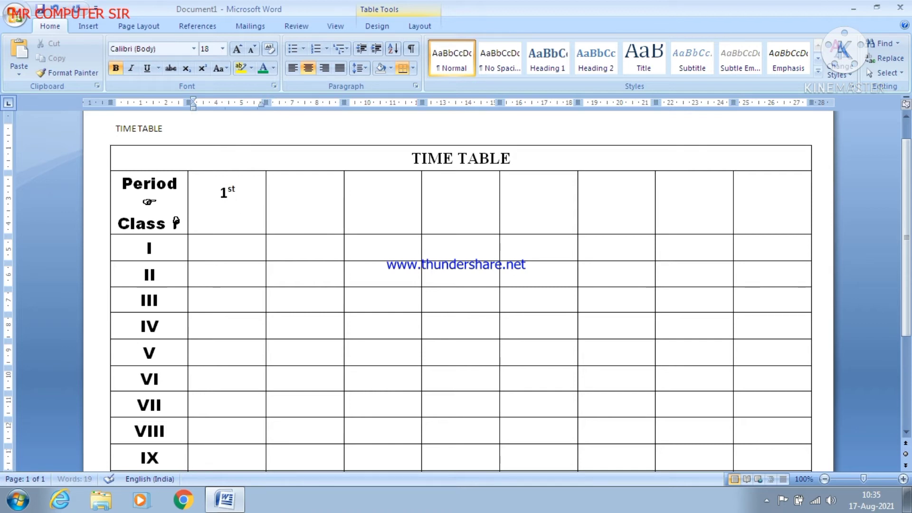
pyautogui.write('(09:00 to')
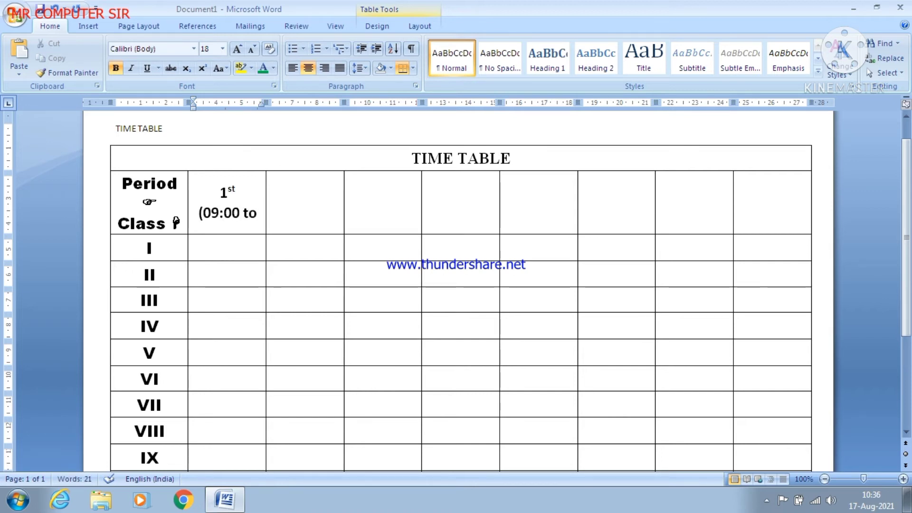
pyautogui.press('Return')
pyautogui.write('0')
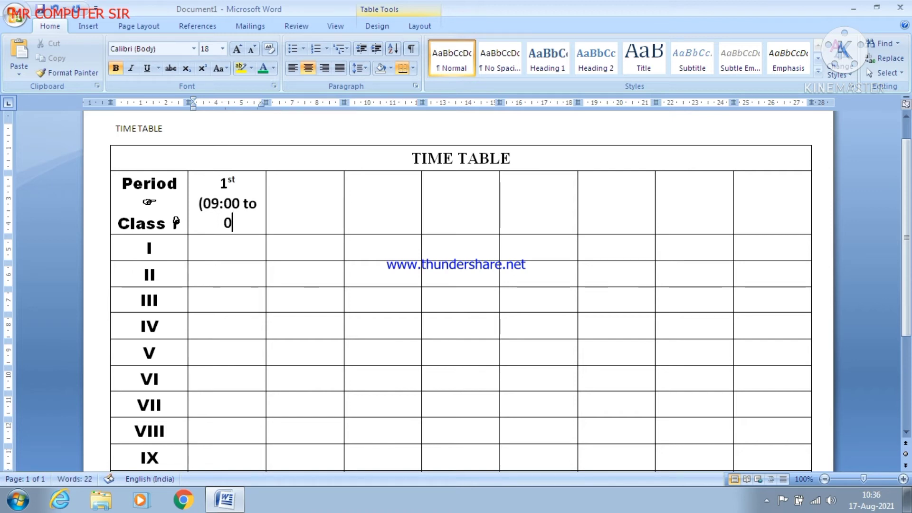
pyautogui.write('9:40)')
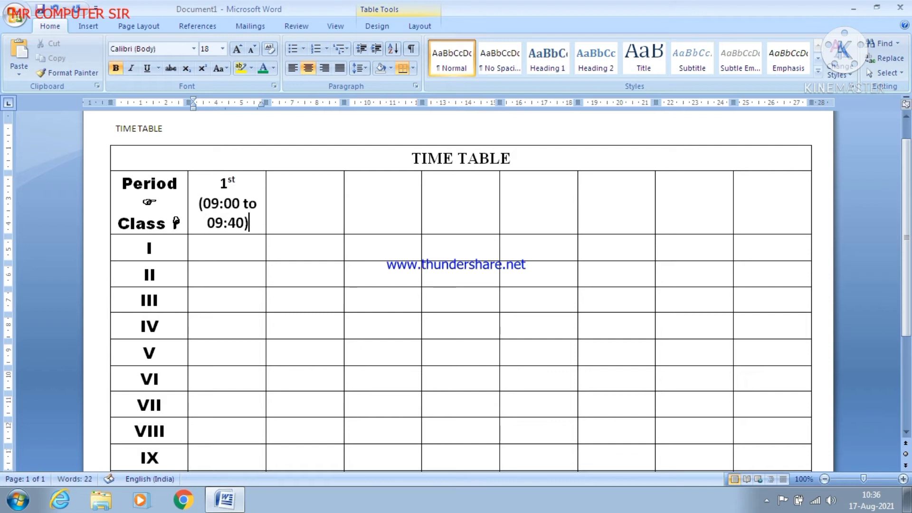
# Enter 2nd with a superscript suffix as the period heading in the cell after the 1st period.
pyautogui.click(272, 180)
pyautogui.write('3nd')
pyautogui.press('BackSpace')
pyautogui.press('BackSpace')
pyautogui.press('BackSpace')
pyautogui.write('3nd')
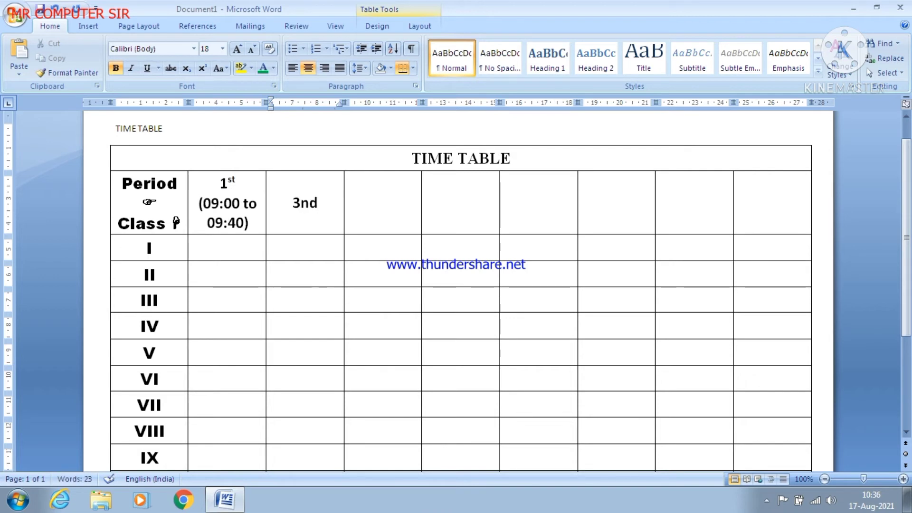
pyautogui.press('BackSpace')
pyautogui.press('BackSpace')
pyautogui.press('BackSpace')
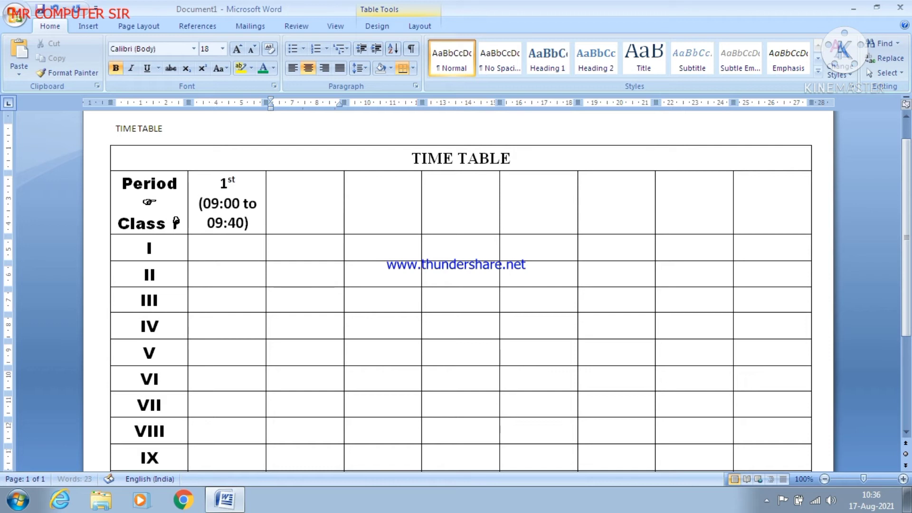
pyautogui.write('2nd')
pyautogui.press('Tab')
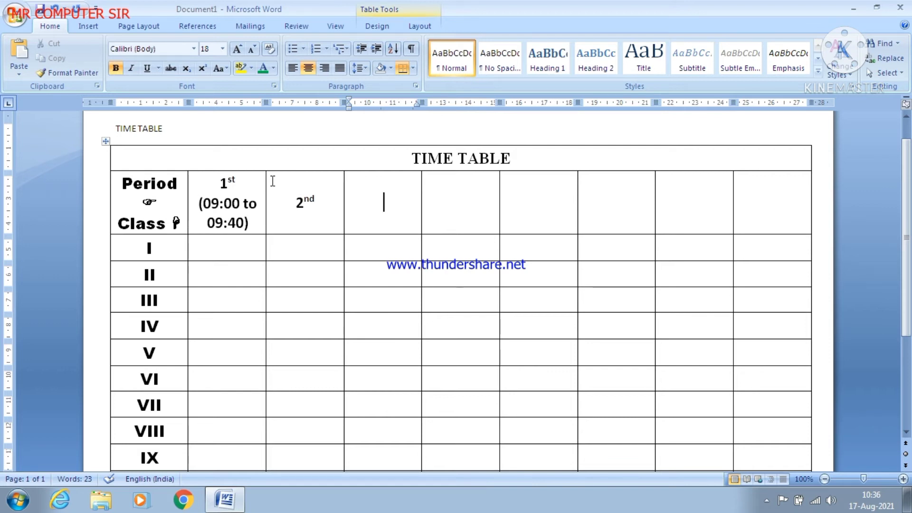
# Fill the following three heading cells with 3rd, 4th and Recess, using superscript suffixes for the ordinals.
pyautogui.write('3rc')
pyautogui.press('BackSpace')
pyautogui.write('d')
pyautogui.press('Tab')
pyautogui.write('4th')
pyautogui.press('Tab')
pyautogui.write('Recess')
pyautogui.press('Tab')
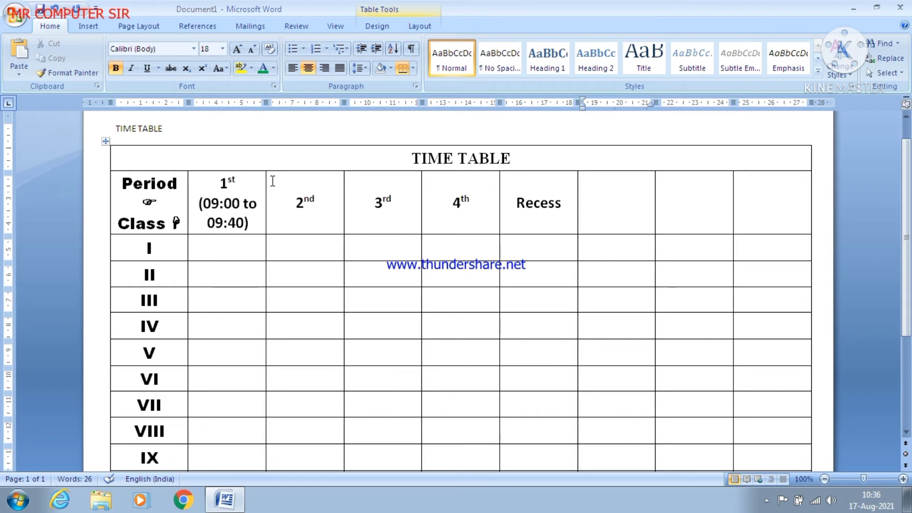
# Enter 5th, 6th and 7th with superscript suffixes in the last three heading cells after Recess.
pyautogui.write('5th')
pyautogui.press('Tab')
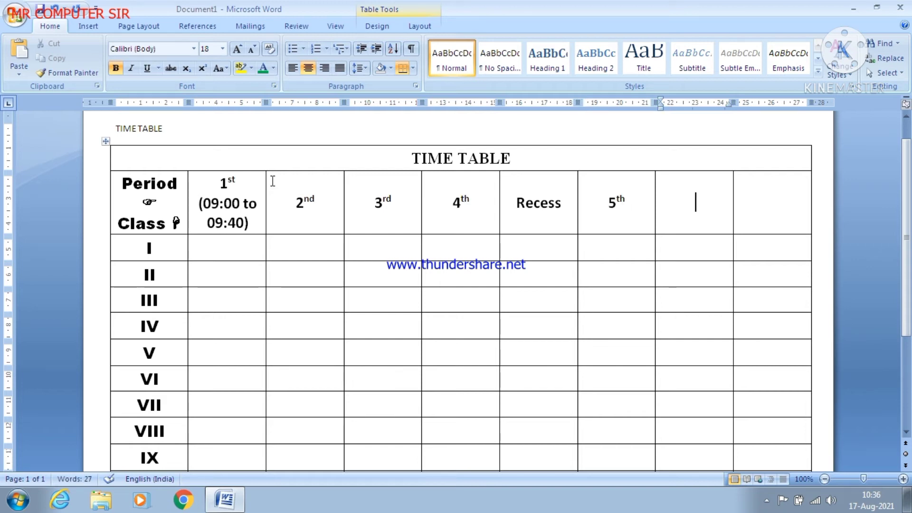
pyautogui.write('6th')
pyautogui.press('Tab')
pyautogui.write('7th')
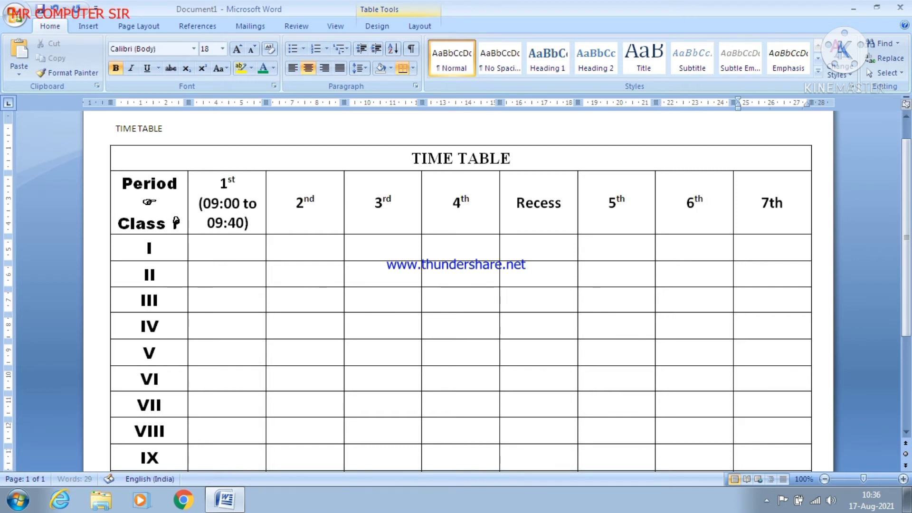
pyautogui.press('space')
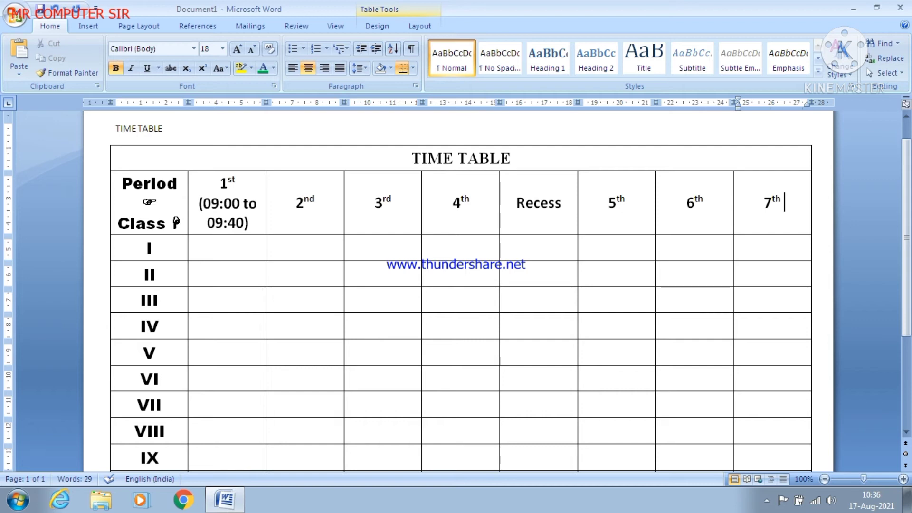
# Start a timing line below the 2nd heading with superscript turned off, beginning with (09.
pyautogui.click(316, 223)
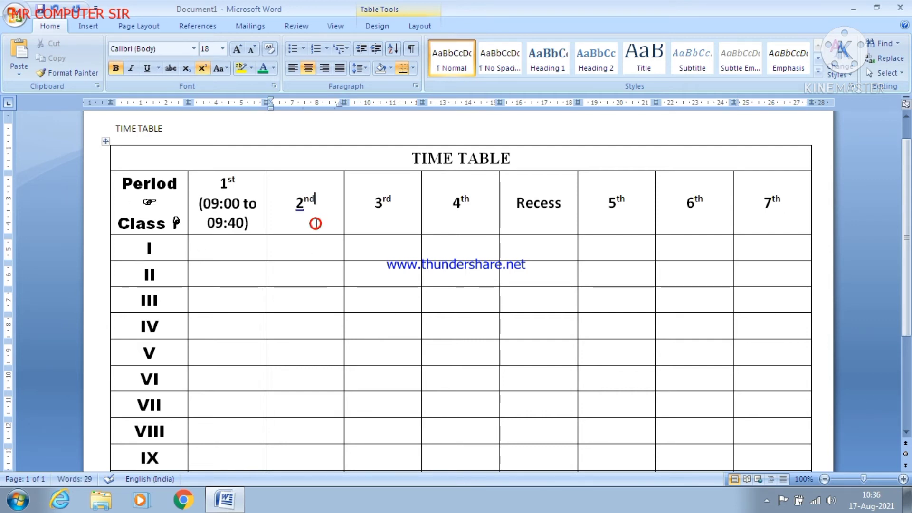
pyautogui.press('Return')
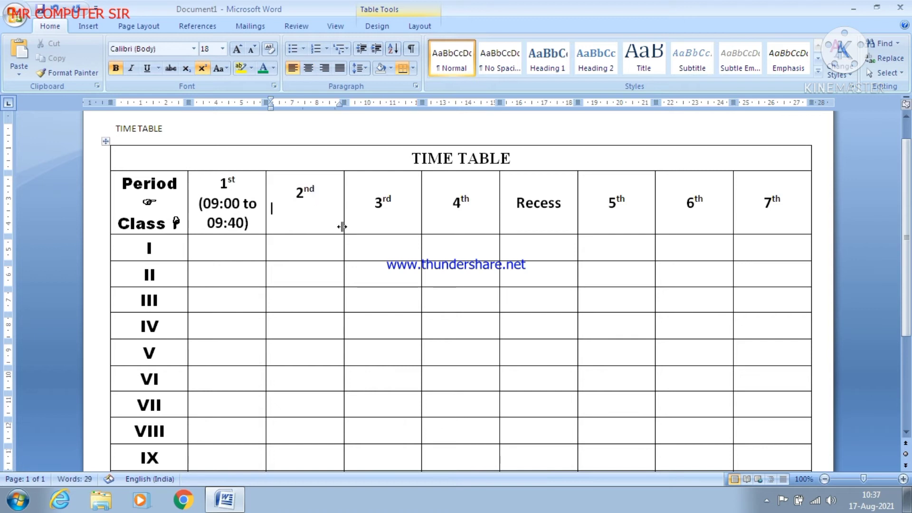
pyautogui.click(202, 68)
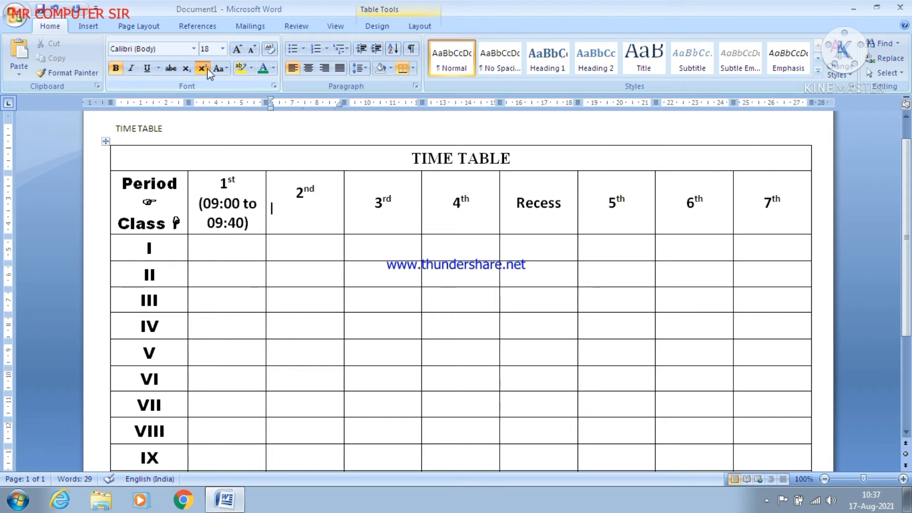
pyautogui.write('(')
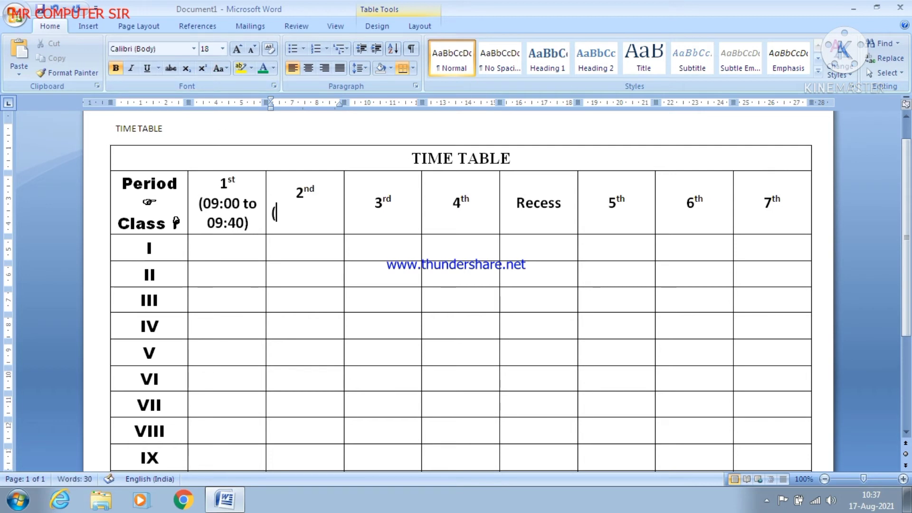
pyautogui.write('09')
# Change the end time of the 1st period to 09:30.
pyautogui.click(232, 223)
pyautogui.press('BackSpace')
pyautogui.write('3')
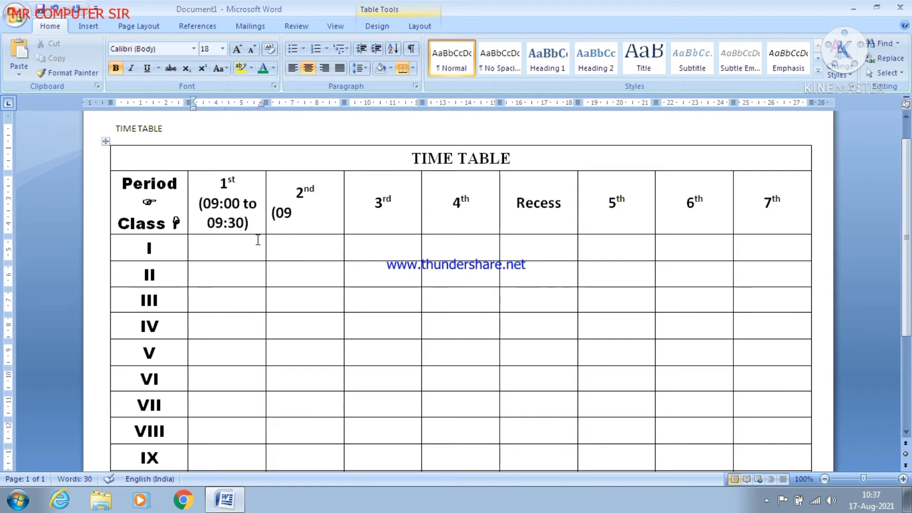
# Complete the 2nd period's timing as (09:30 to 10:00).
pyautogui.click(302, 212)
pyautogui.write(':30')
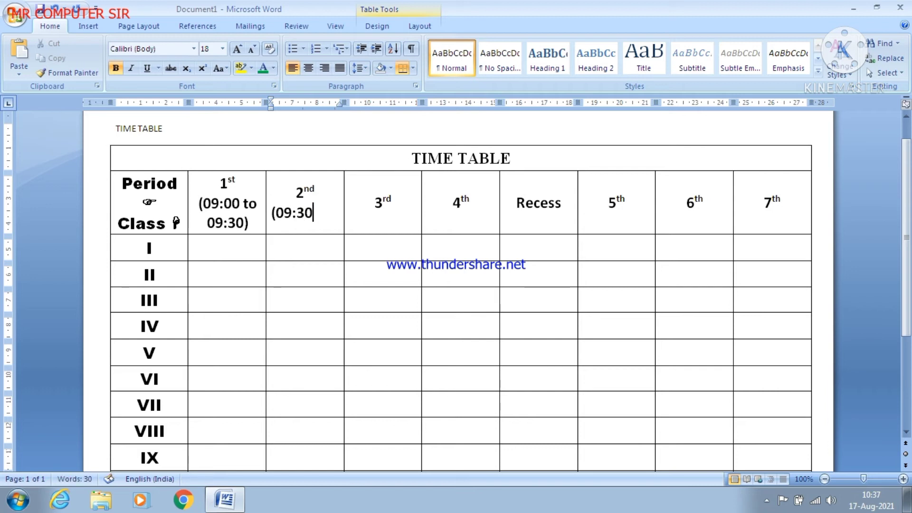
pyautogui.write(' to ')
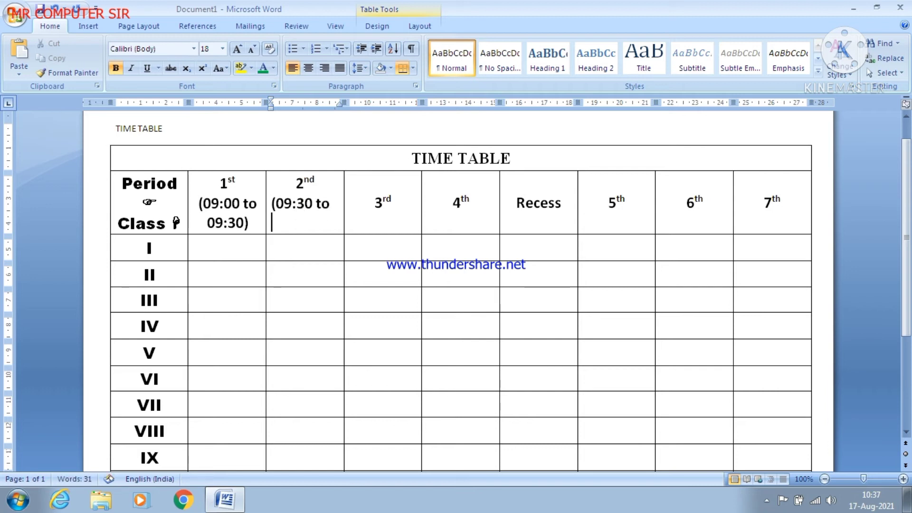
pyautogui.write('10:00)')
# Append am to the timings of the 1st and 2nd periods.
pyautogui.click(246, 223)
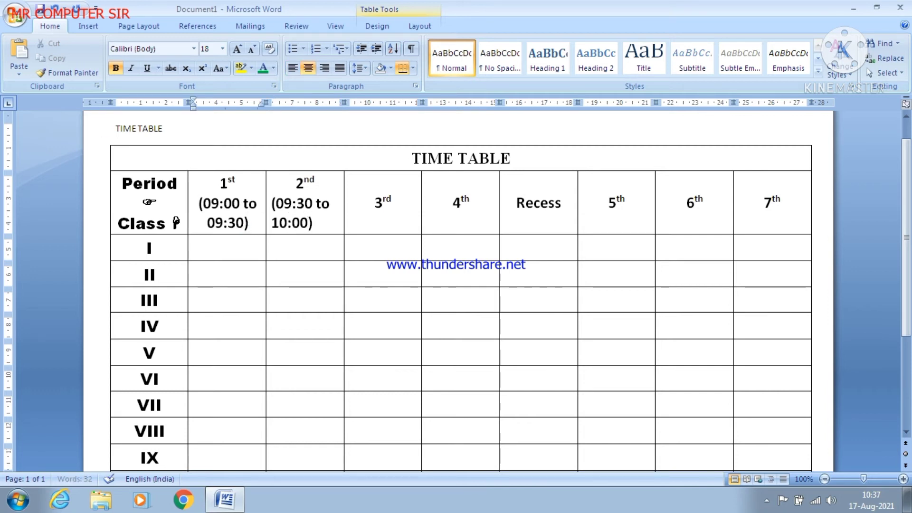
pyautogui.write('am')
pyautogui.click(318, 223)
pyautogui.write('am')
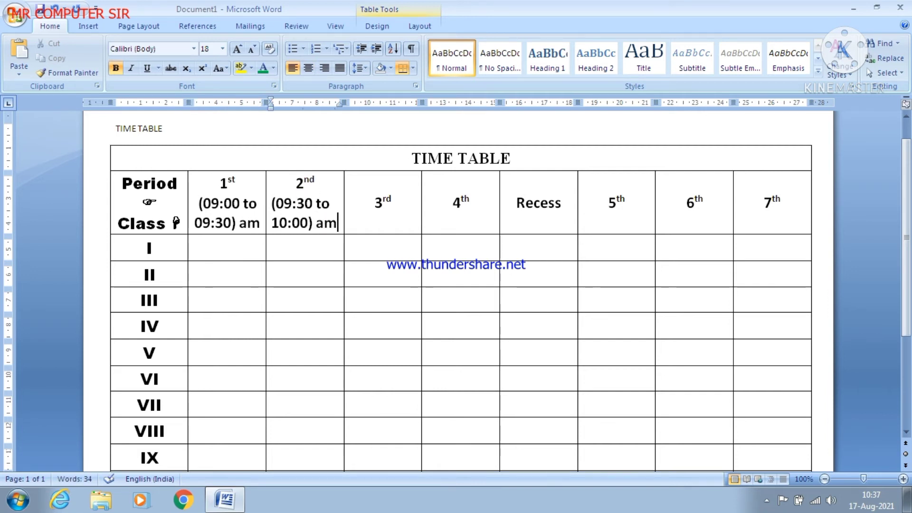
# Add the period timing (10:00 to 10:30) below the 3rd heading.
pyautogui.press('Tab')
pyautogui.click(396, 211)
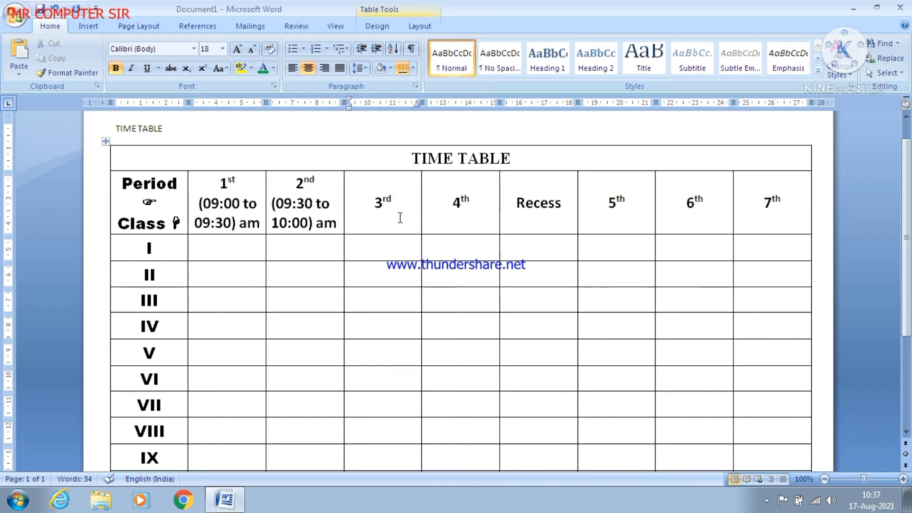
pyautogui.press('Return')
pyautogui.write('(10')
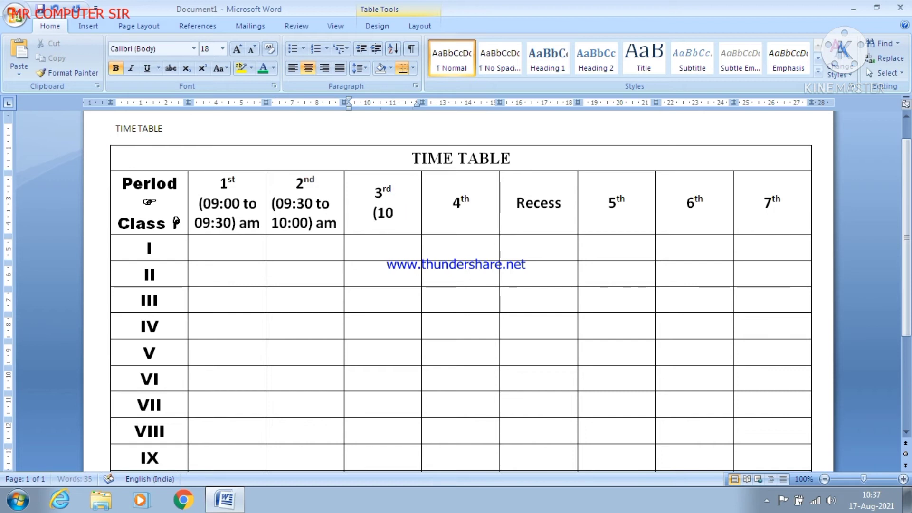
pyautogui.write(':30 to')
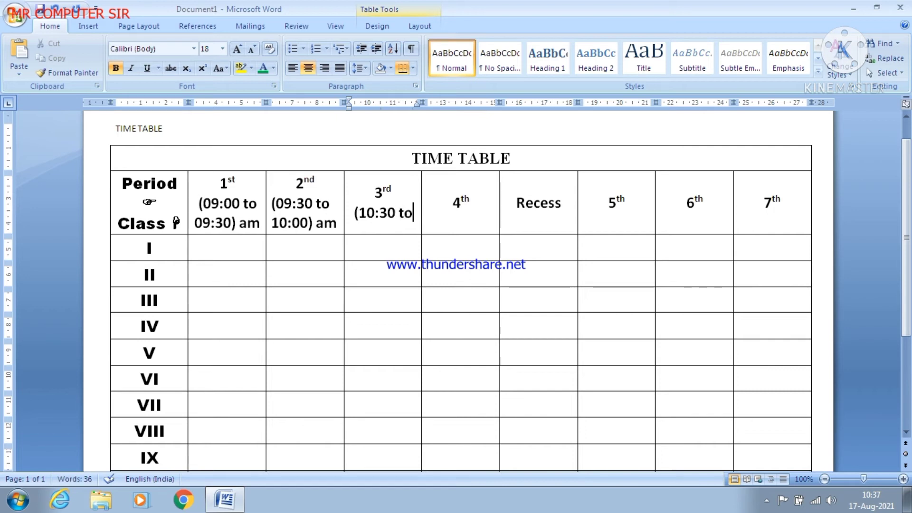
pyautogui.click(400, 213)
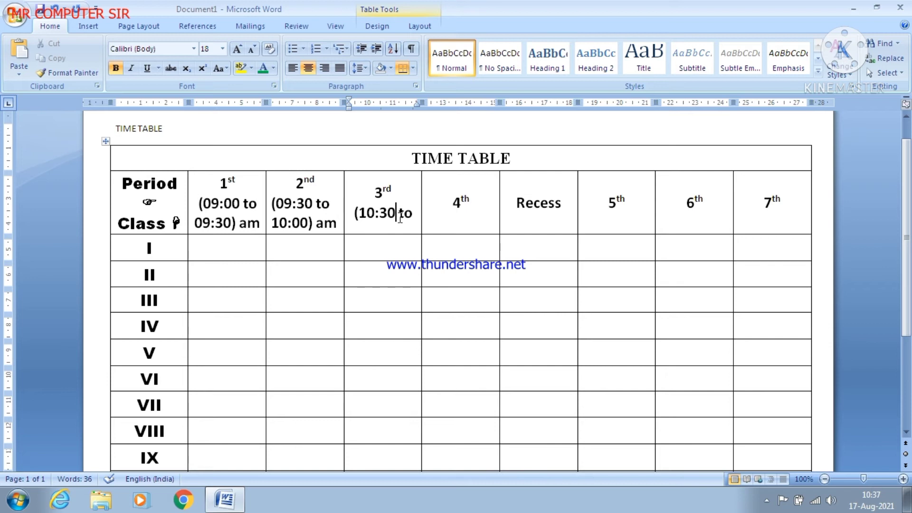
pyautogui.press('BackSpace')
pyautogui.write('0')
pyautogui.press('Right')
pyautogui.press('Right')
pyautogui.write('10')
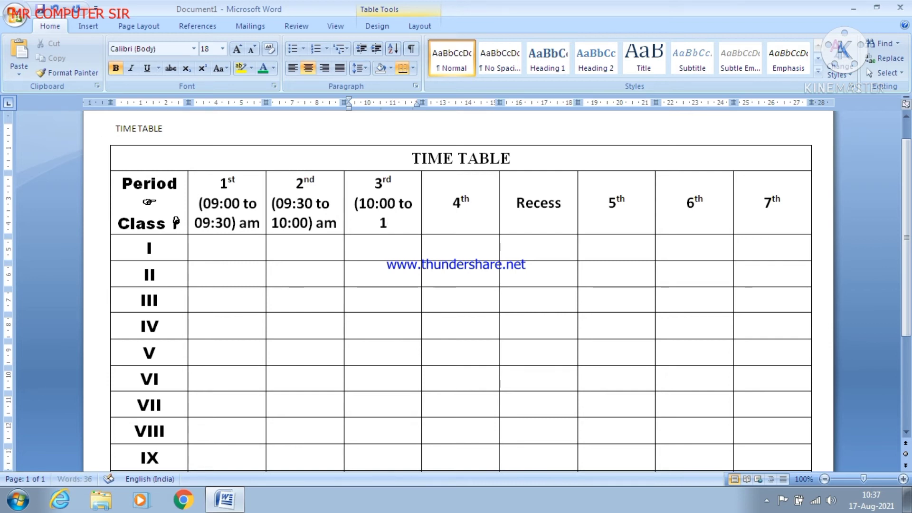
pyautogui.write(':30')
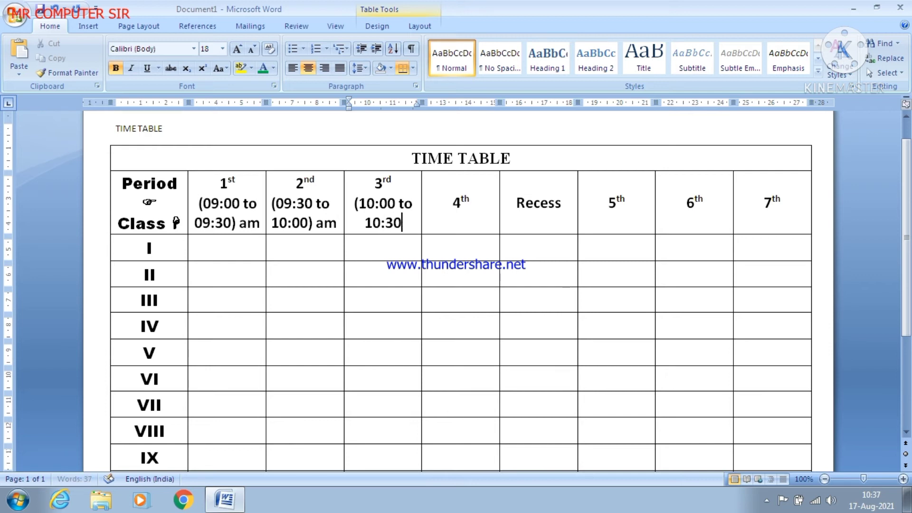
pyautogui.write(')')
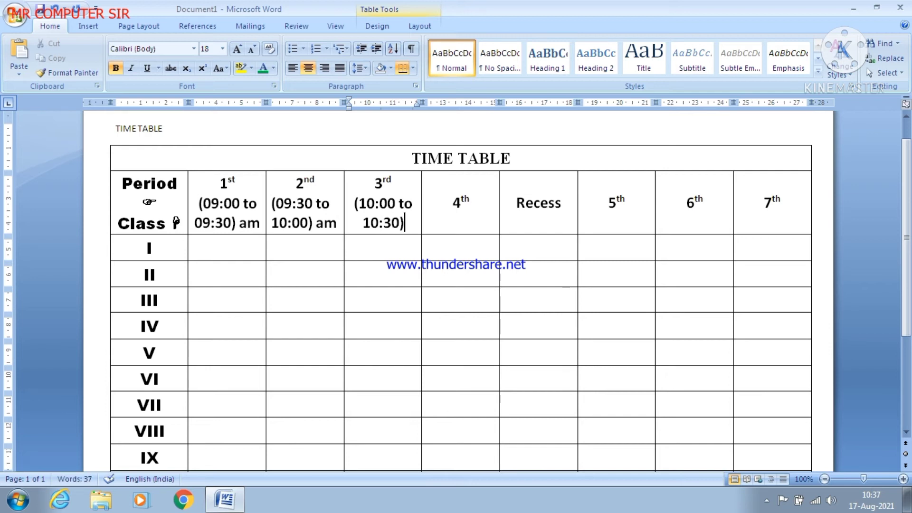
# Add the period timing (10:30 to 11:00) below the 4th heading.
pyautogui.press('Tab')
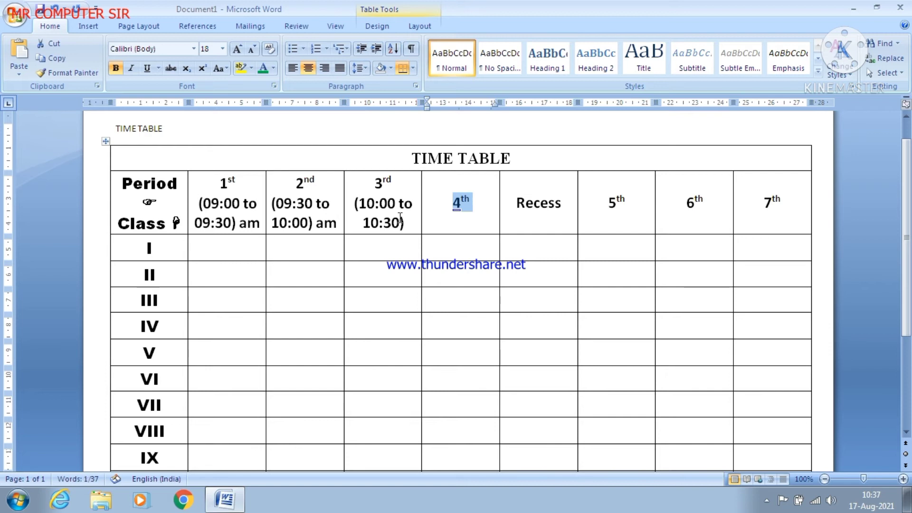
pyautogui.press('Right')
pyautogui.press('Return')
pyautogui.write('(10:30 to')
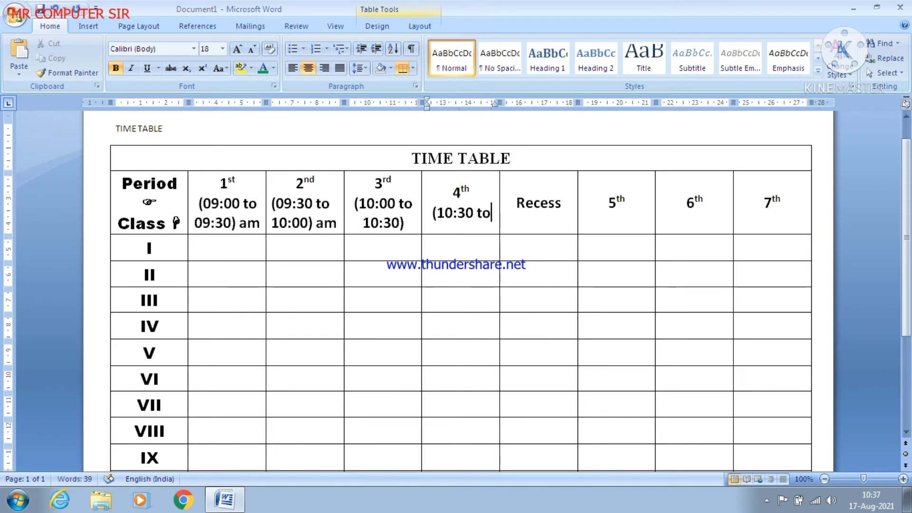
pyautogui.press('Return')
pyautogui.write('11:00)')
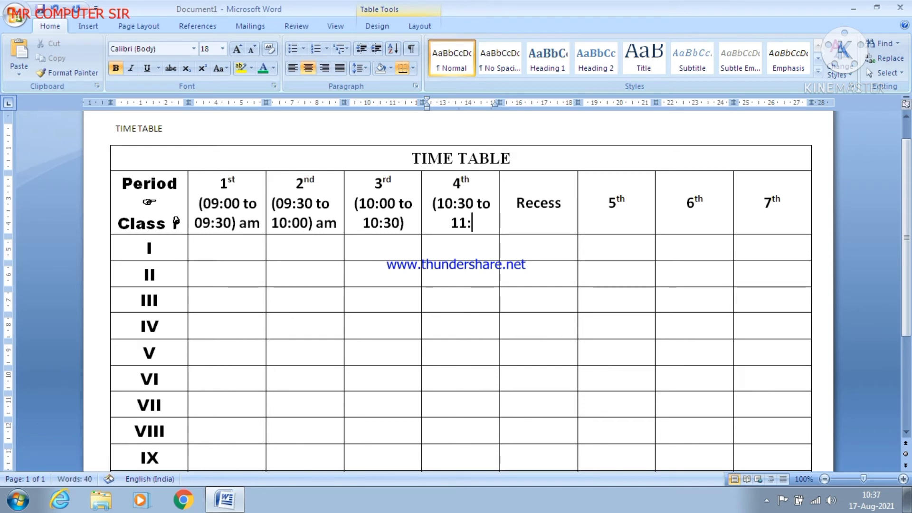
# Append am to the timings of the 3rd and 4th periods.
pyautogui.click(411, 224)
pyautogui.write('am')
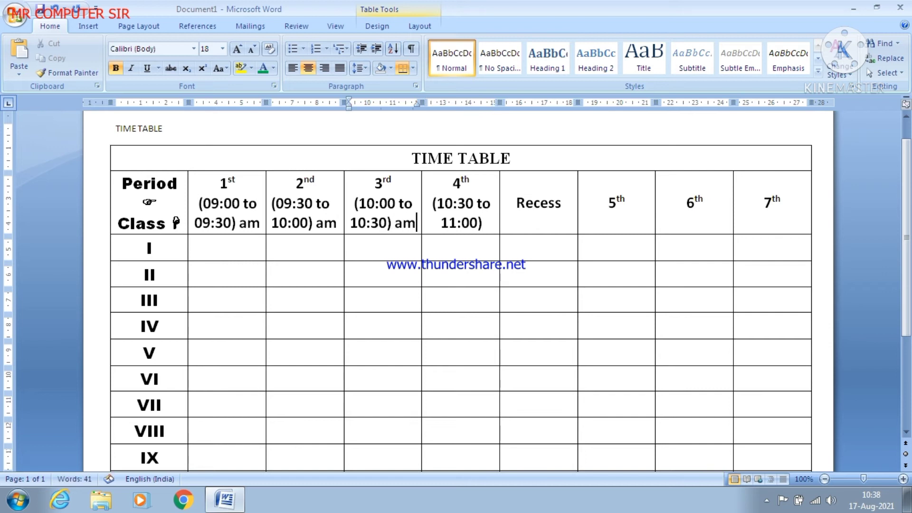
pyautogui.click(488, 224)
pyautogui.write('am')
# Save the document as TIME TABLE in Word Document format in the Documents library.
pyautogui.hotkey('ctrl', 's')
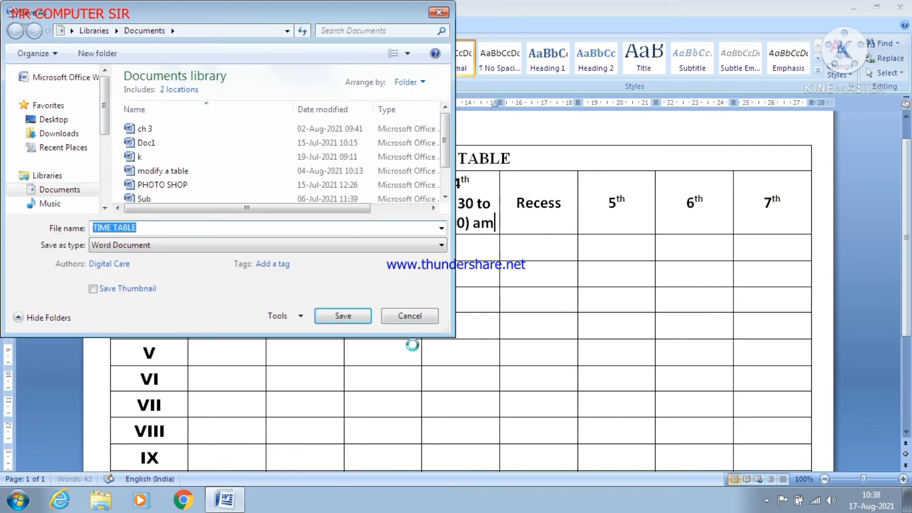
pyautogui.click(339, 315)
pyautogui.click(519, 252)
# Clear the Recess text from the heading cell between the 4th and 5th periods.
pyautogui.click(556, 211)
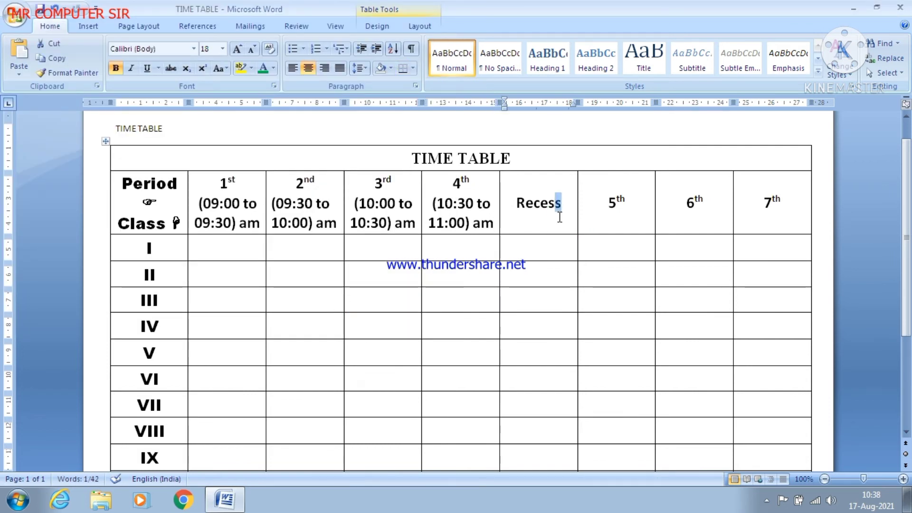
pyautogui.press('Return')
pyautogui.press('BackSpace')
pyautogui.press('BackSpace')
pyautogui.press('BackSpace')
pyautogui.press('BackSpace')
pyautogui.press('BackSpace')
pyautogui.press('BackSpace')
pyautogui.press('BackSpace')
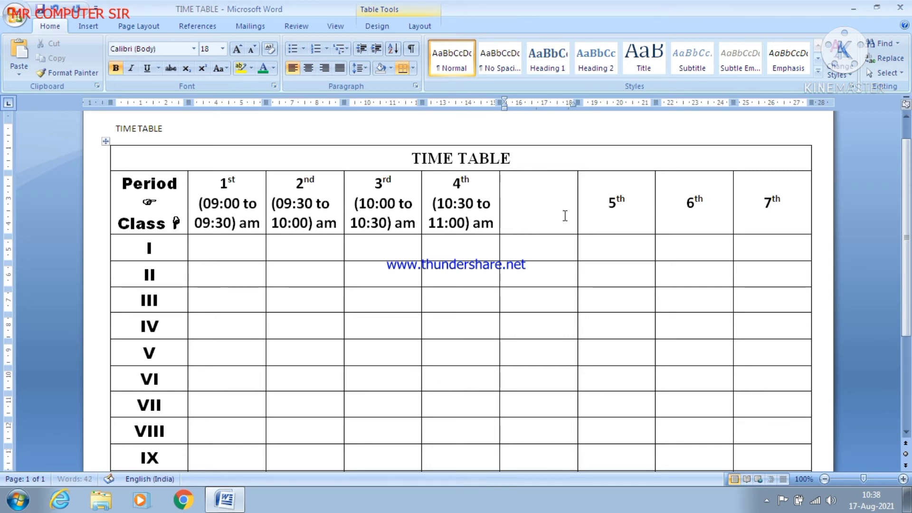
# Enter (11:00 to 11:15) am in the empty heading cell between the 4th and 5th periods.
pyautogui.scroll(-2, 563, 216)
pyautogui.scroll(1, 551, 222)
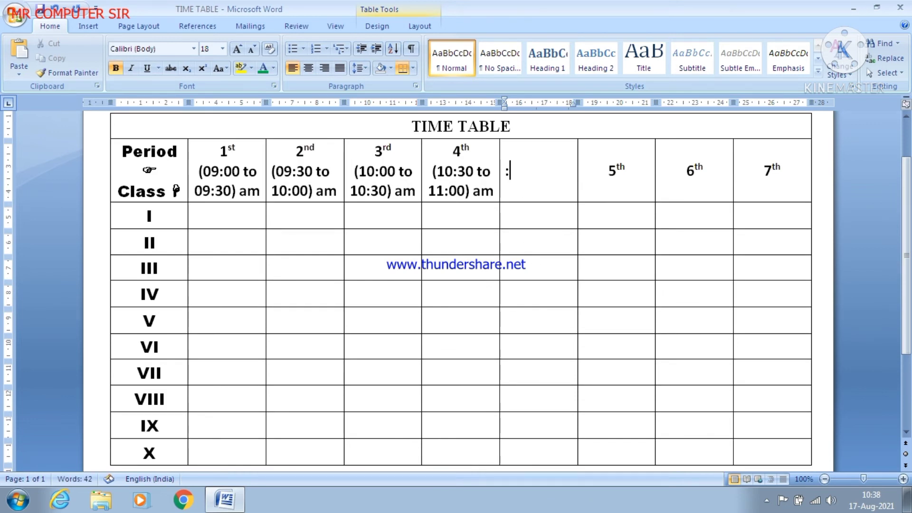
pyautogui.write(':00 to 11:15')
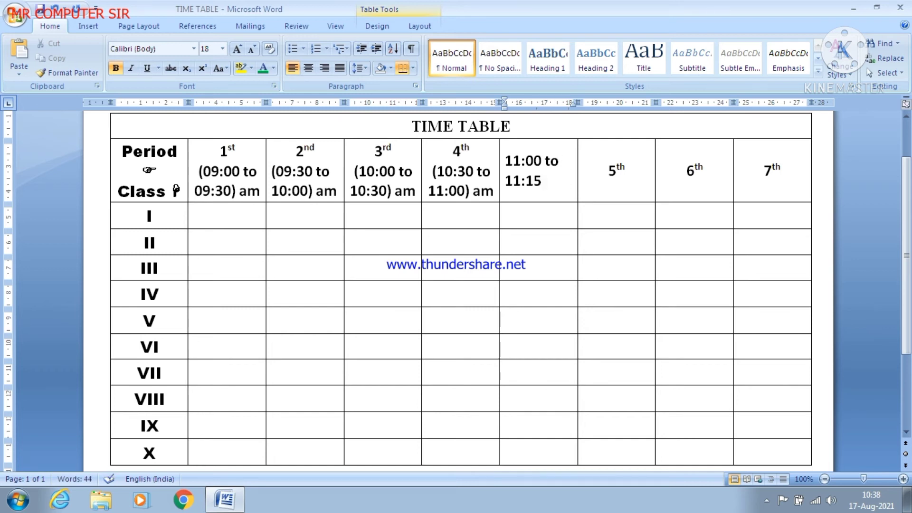
pyautogui.write(' )')
pyautogui.press('Up')
pyautogui.press('Left')
pyautogui.press('Left')
pyautogui.press('Left')
pyautogui.press('Left')
pyautogui.write('(')
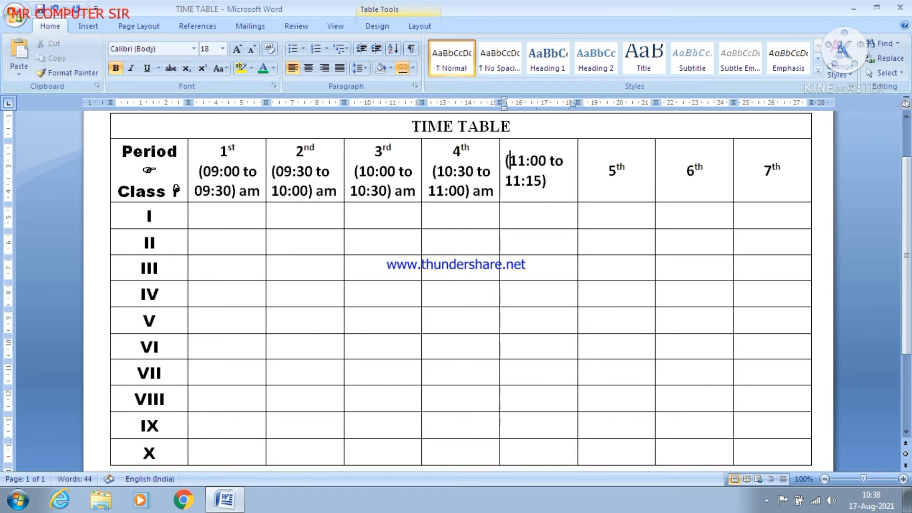
pyautogui.click(553, 189)
pyautogui.write('am')
# Merge the empty cells of rows I to X under the (11:00 to 11:15) am heading and enter RECESS in the merged cell.
pyautogui.click(539, 218)
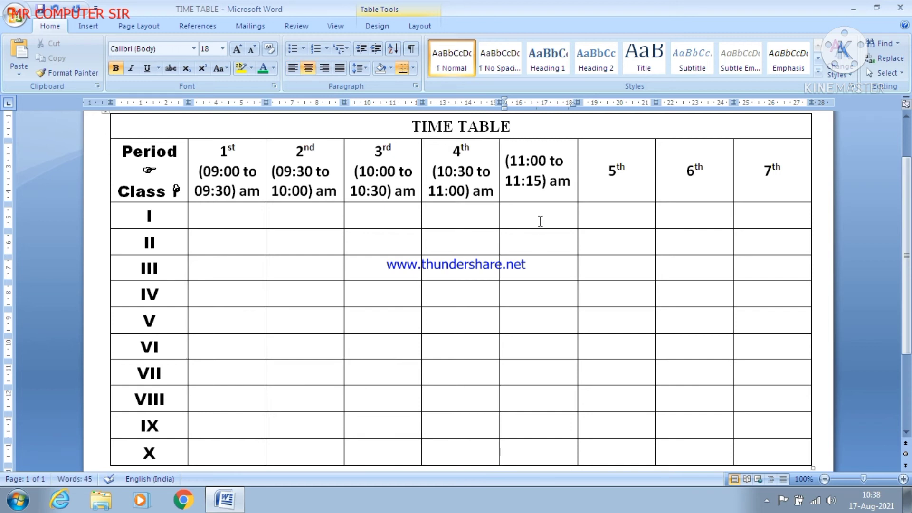
pyautogui.moveTo(542, 222); pyautogui.dragTo(543, 392)
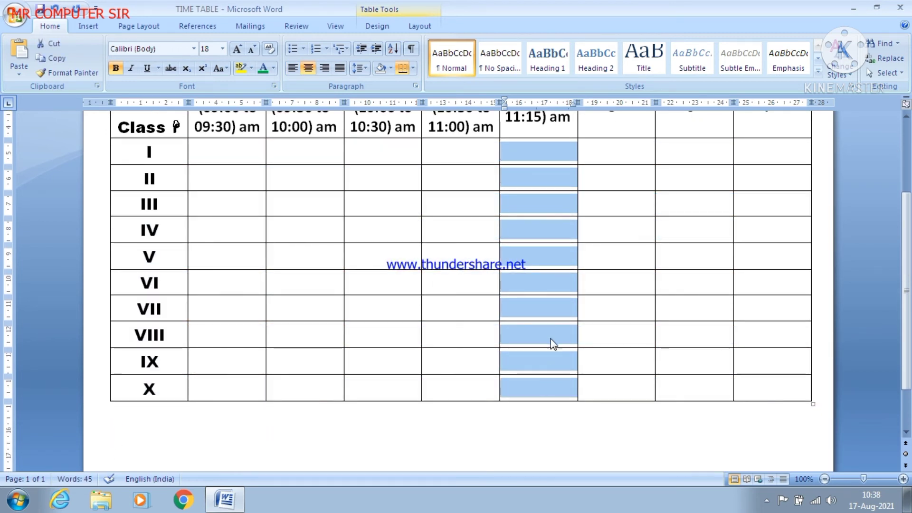
pyautogui.click(417, 26)
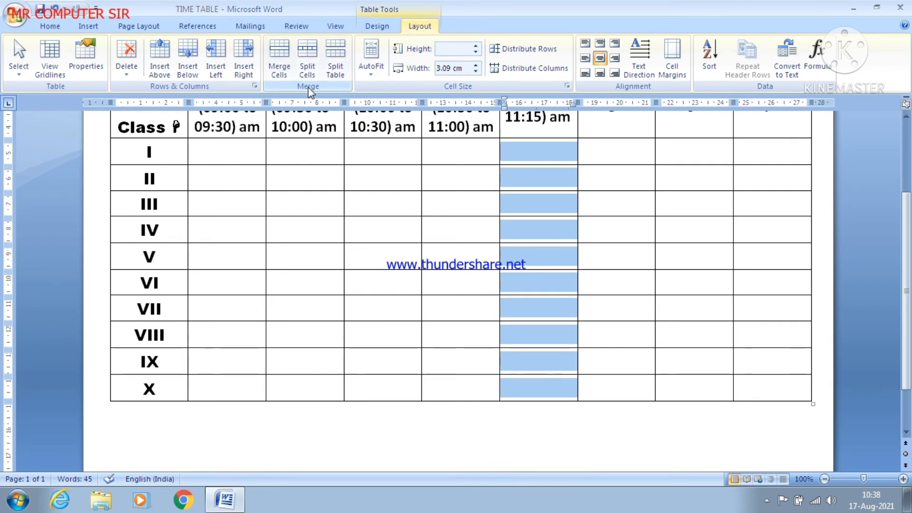
pyautogui.click(279, 71)
pyautogui.click(526, 260)
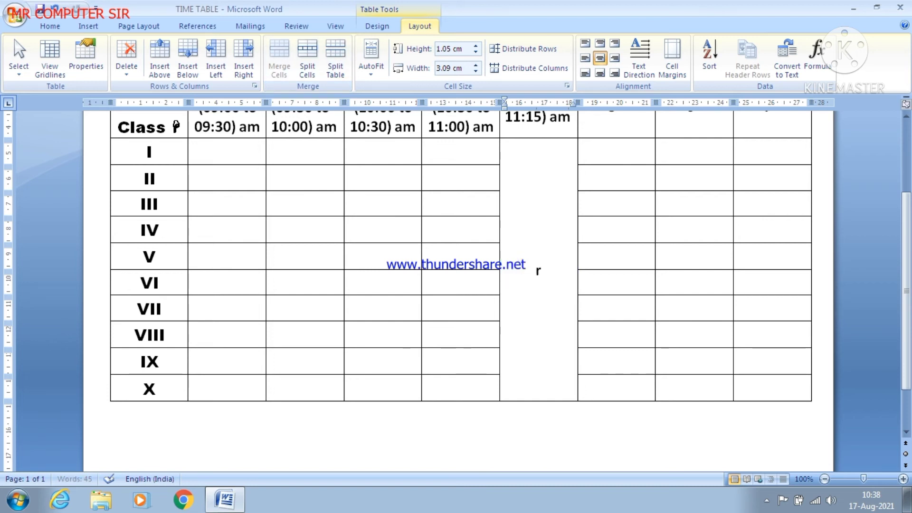
pyautogui.write('RECESS')
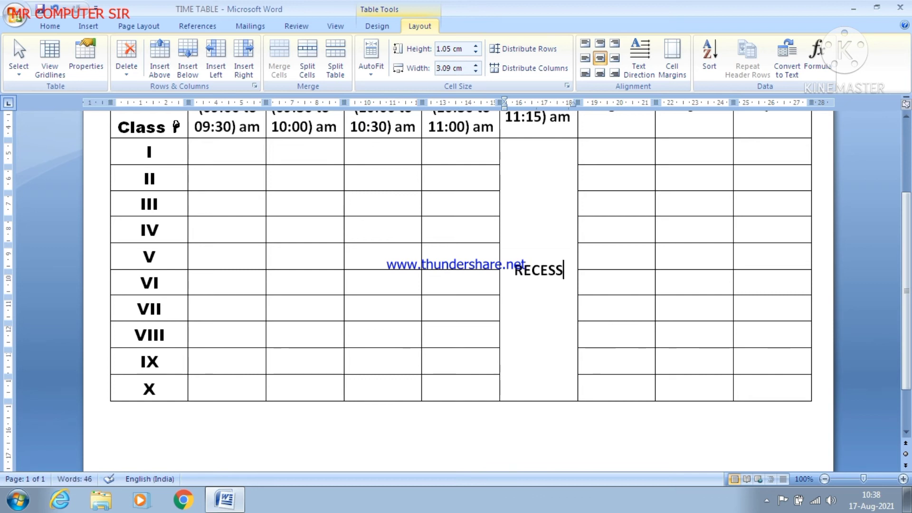
# Rotate the RECESS text in the merged cell so it reads vertically from top to bottom.
pyautogui.moveTo(576, 276); pyautogui.dragTo(511, 283)
pyautogui.click(640, 68)
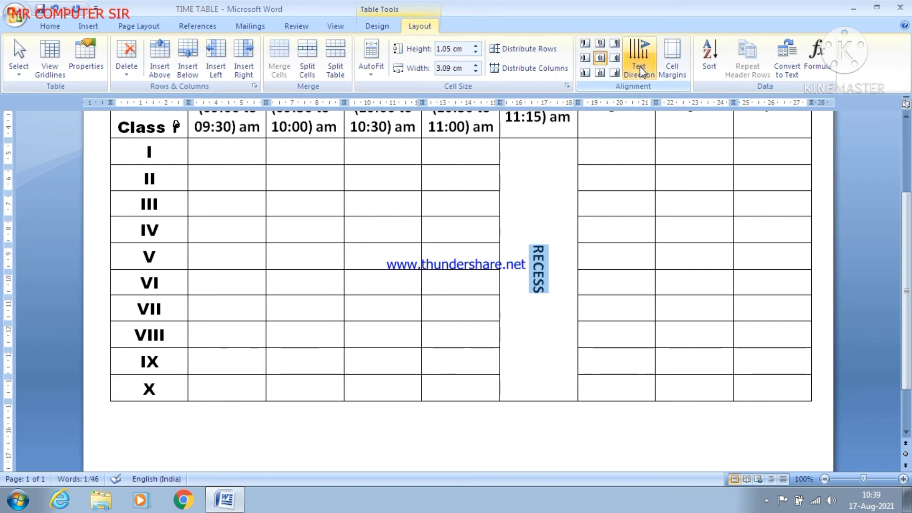
pyautogui.click(640, 69)
pyautogui.click(640, 69)
pyautogui.click(640, 69)
pyautogui.click(641, 69)
pyautogui.click(641, 69)
pyautogui.click(641, 69)
pyautogui.click(641, 69)
pyautogui.click(641, 69)
pyautogui.click(640, 69)
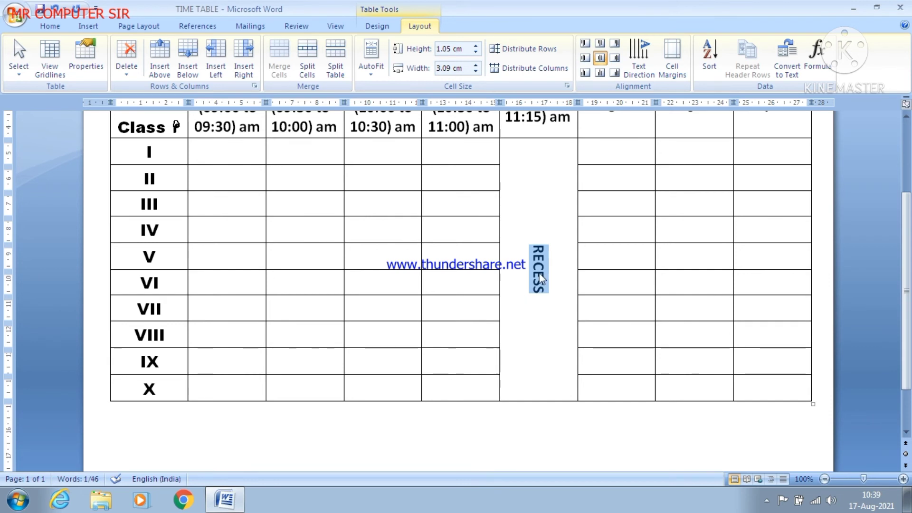
pyautogui.click(546, 315)
# Add the timing (11:20 TO 11:50) am on a new line below the 5th period heading.
pyautogui.scroll(3, 521, 171)
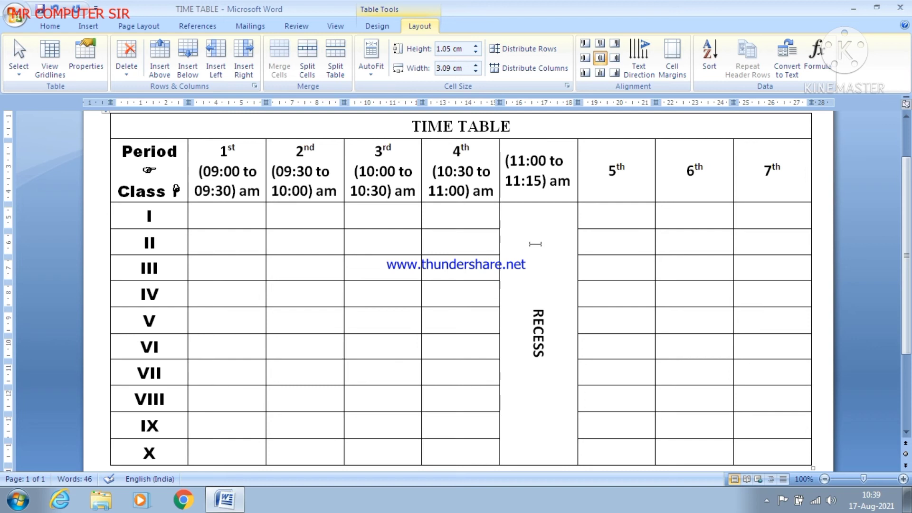
pyautogui.click(603, 190)
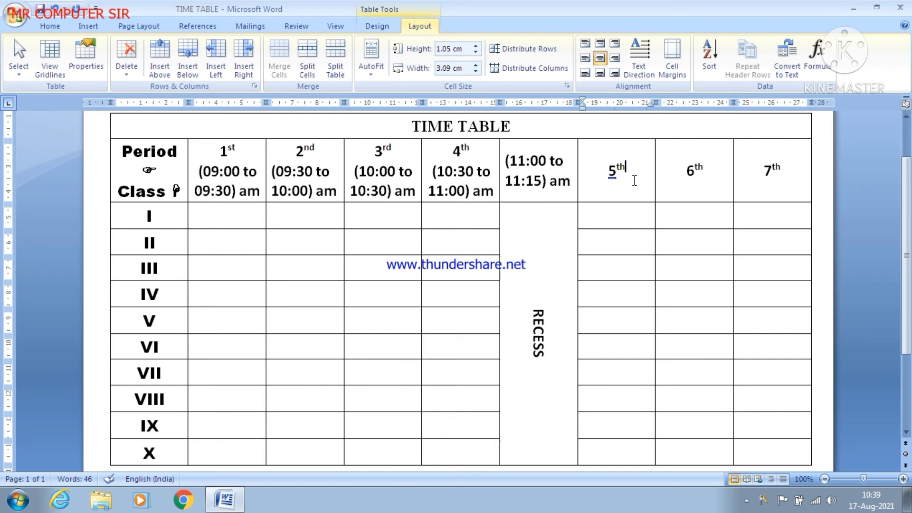
pyautogui.press('Right')
pyautogui.click(635, 179)
pyautogui.press('Return')
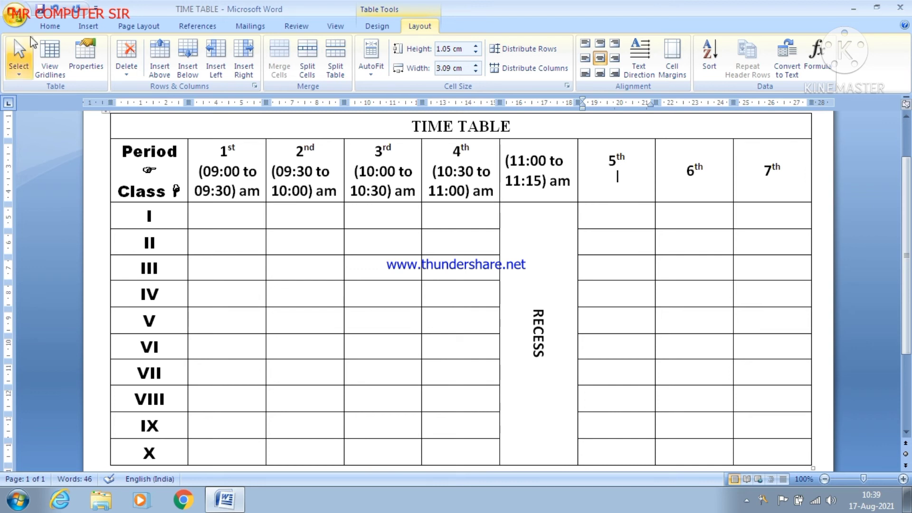
pyautogui.click(50, 26)
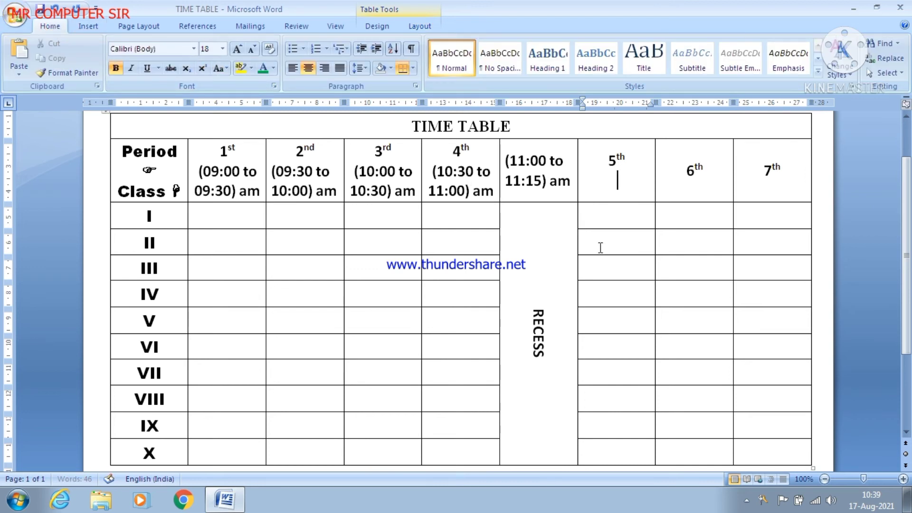
pyautogui.write('(11:20 TO')
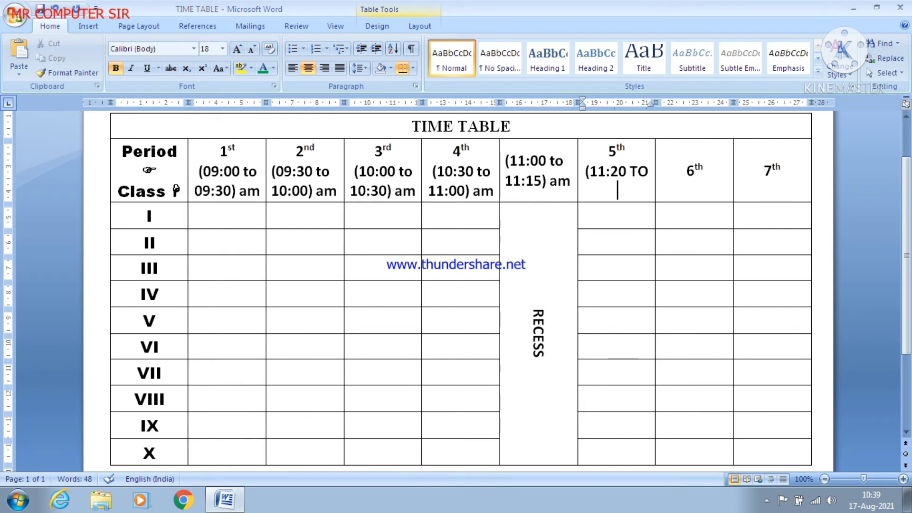
pyautogui.write(' 11:50) AM')
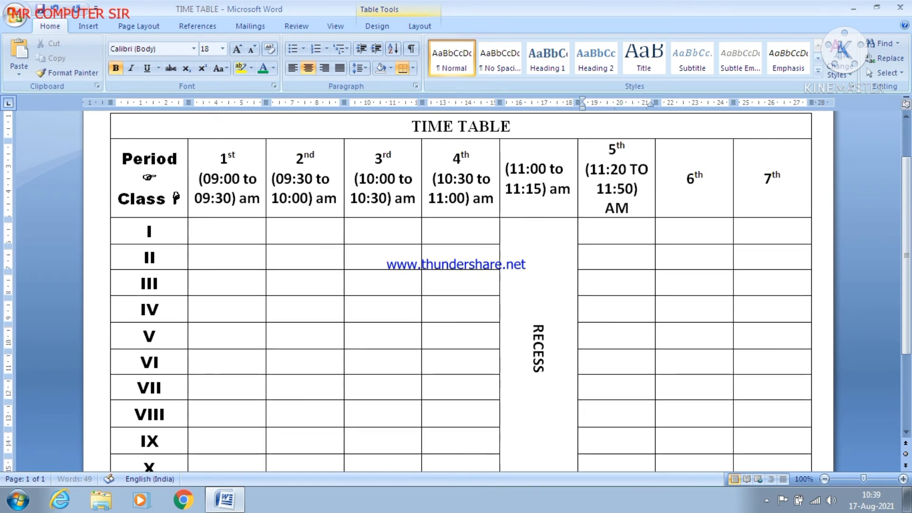
pyautogui.press('BackSpace')
pyautogui.press('BackSpace')
pyautogui.press('BackSpace')
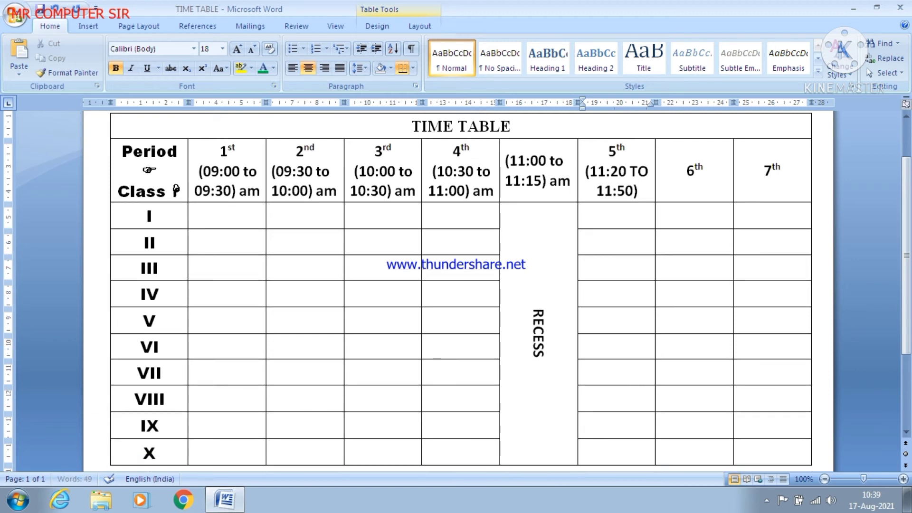
pyautogui.write('am')
# Add the timing (11:50 to 12:20) pm on a new line below the 6th period heading.
pyautogui.press('Tab')
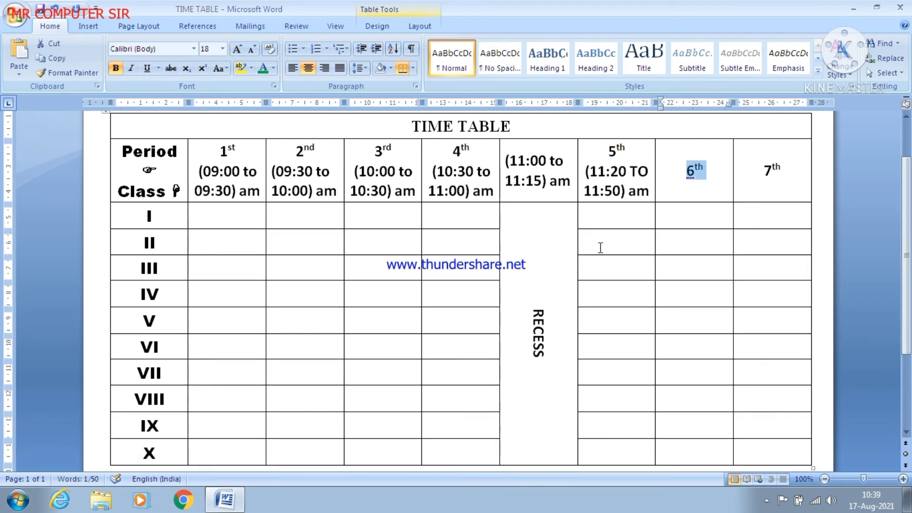
pyautogui.press('Right')
pyautogui.press('Return')
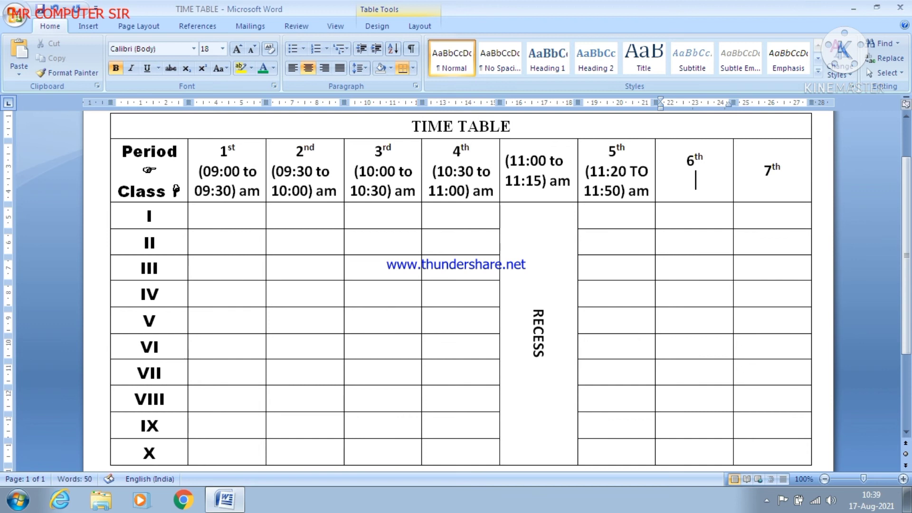
pyautogui.write('(11:50 t')
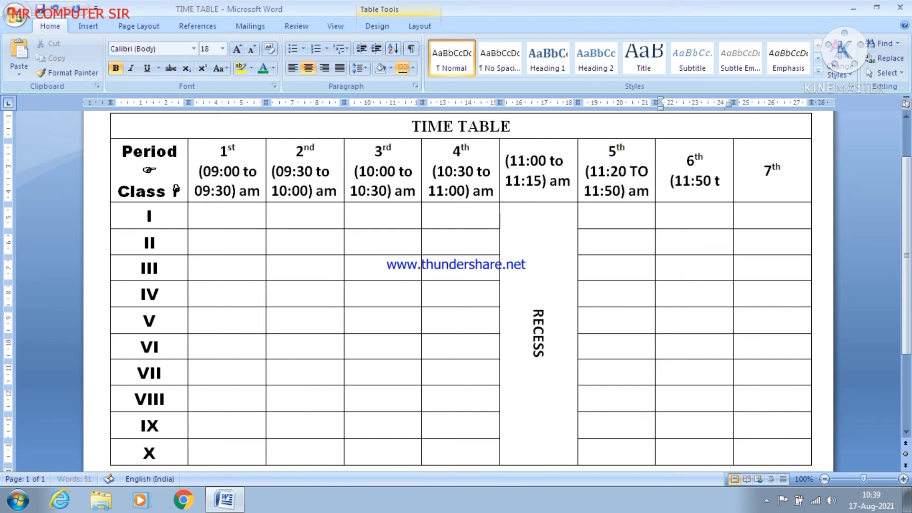
pyautogui.write('o 12:20) am')
pyautogui.press('Right')
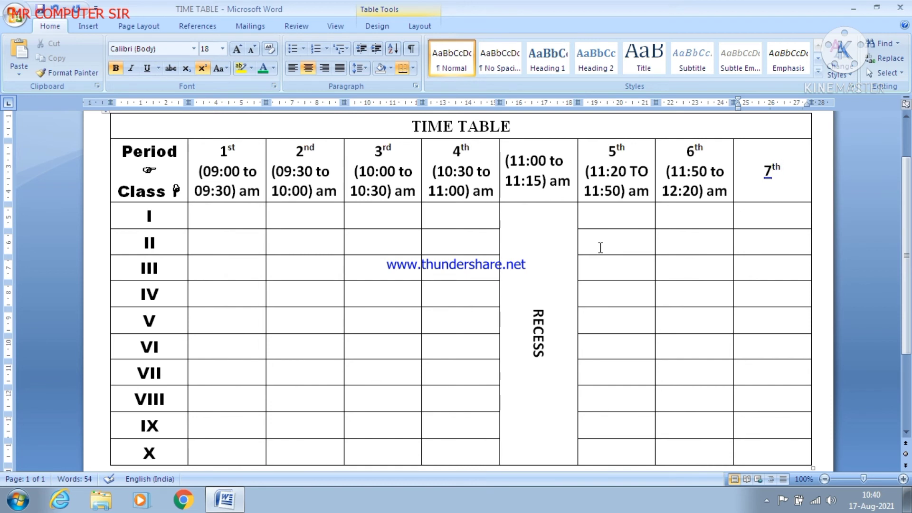
pyautogui.click(714, 192)
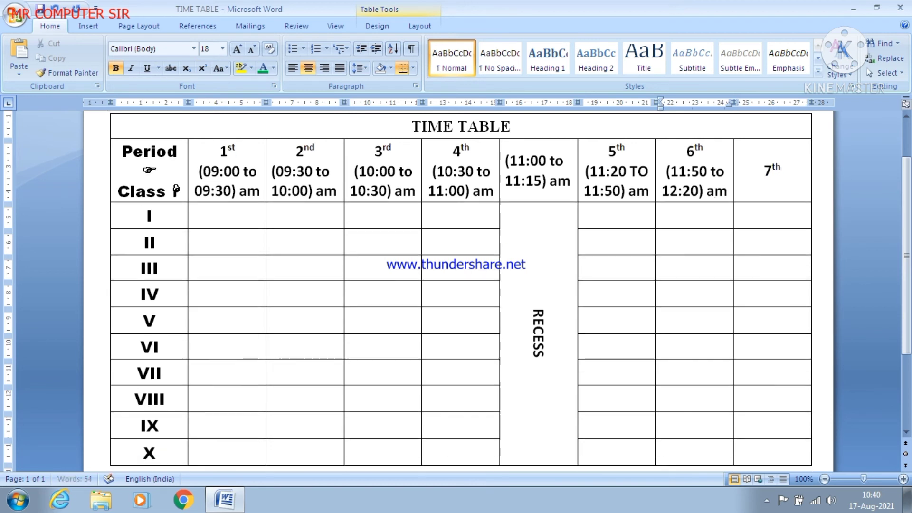
pyautogui.write('p')
pyautogui.click(696, 212)
pyautogui.press('BackSpace')
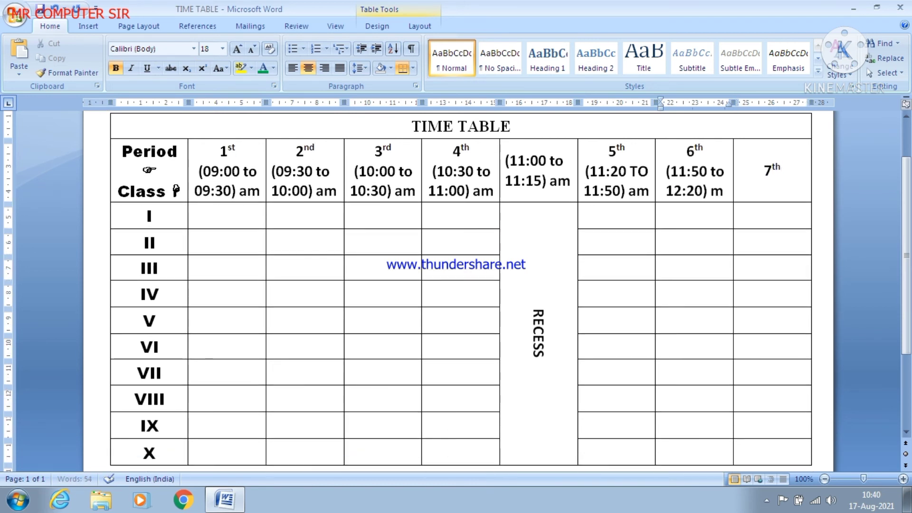
# Add the timing (12:20 to 12:35) pm on a new line below the 7th period heading.
pyautogui.click(766, 194)
pyautogui.click(797, 178)
pyautogui.press('Return')
pyautogui.write(')')
pyautogui.press('BackSpace')
pyautogui.write('(')
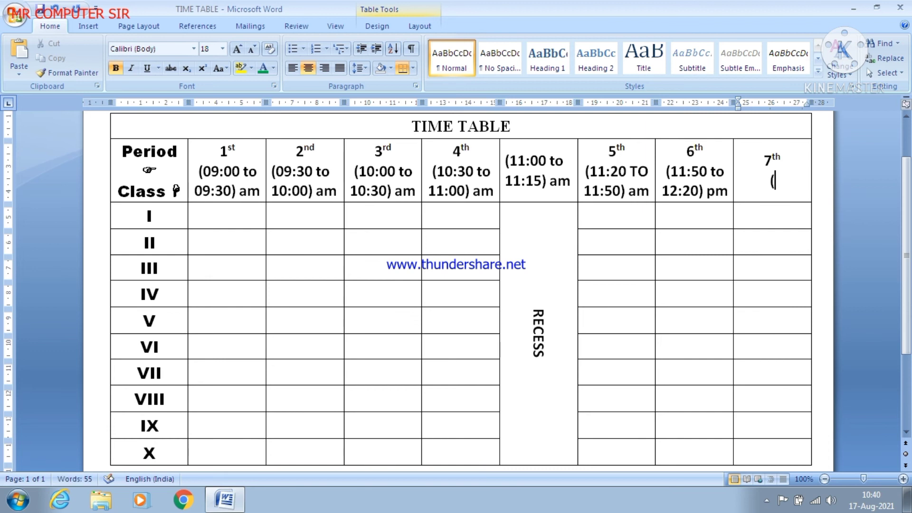
pyautogui.write('12:2')
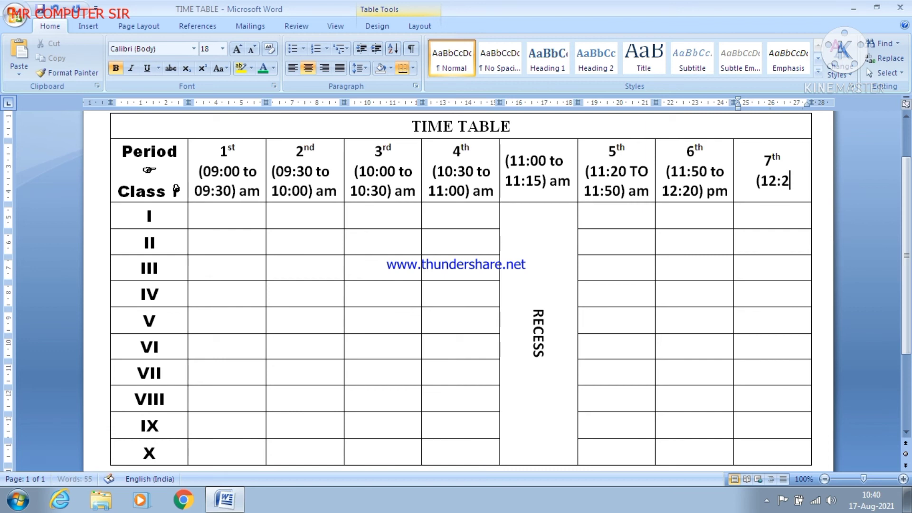
pyautogui.write('0 to')
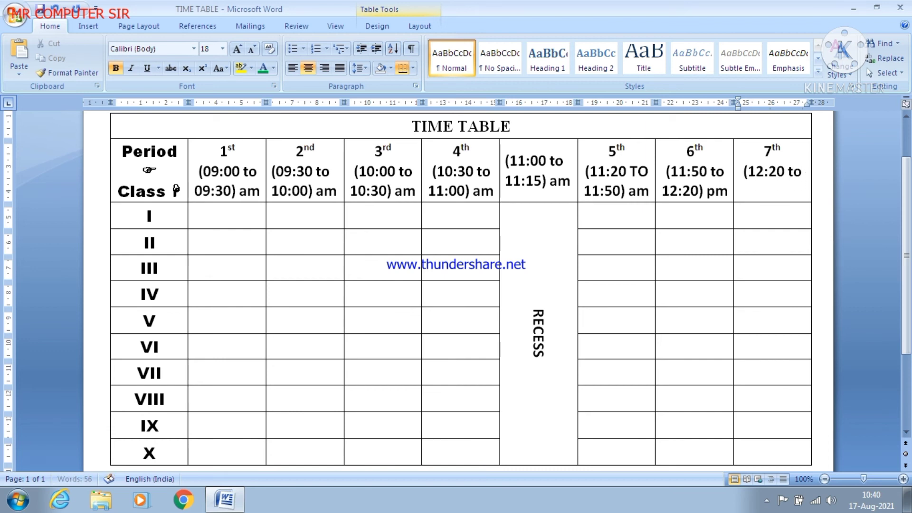
pyautogui.write(' 12:')
pyautogui.press('BackSpace')
pyautogui.write('35) pm')
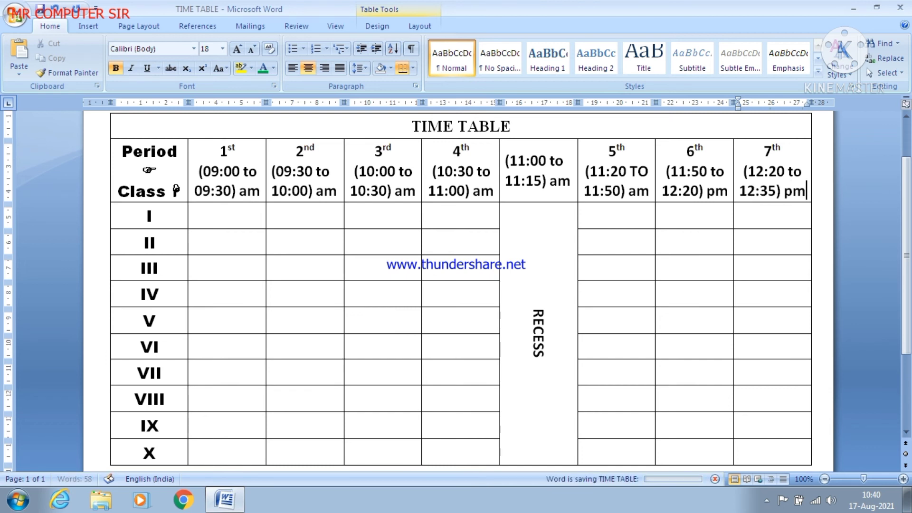
# Enter HINDI, ENLISH and MATHS in the 1st, 2nd and 3rd period cells of the class I row.
pyautogui.scroll(-2, 509, 345)
pyautogui.click(463, 307)
pyautogui.scroll(2, 460, 309)
pyautogui.click(206, 211)
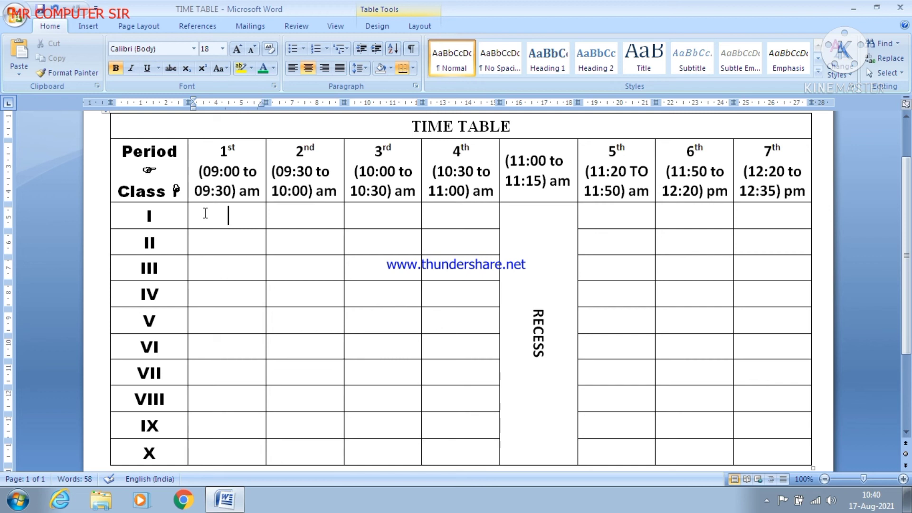
pyautogui.write('HINDI')
pyautogui.press('Tab')
pyautogui.write('ENLGISH')
pyautogui.press('BackSpace')
pyautogui.press('BackSpace')
pyautogui.press('BackSpace')
pyautogui.press('BackSpace')
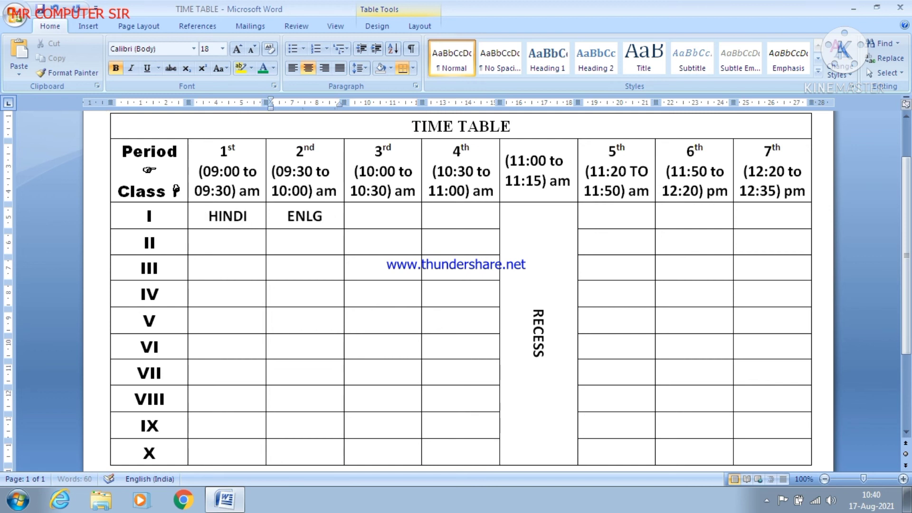
pyautogui.write('ISH')
pyautogui.press('Tab')
pyautogui.write('MATHS')
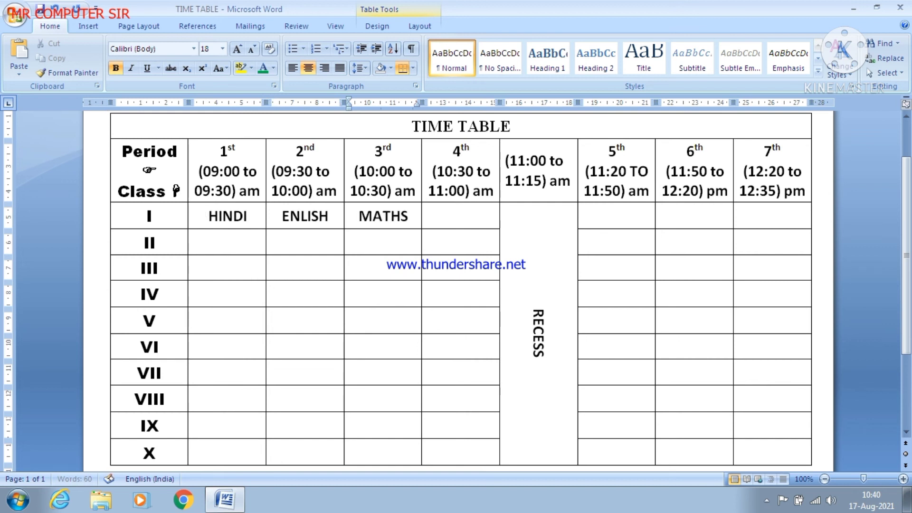
# Correct ENLISH to ENGLISH in class I's 2nd period and enter SCIENCE in its 4th period cell.
pyautogui.press('Tab')
pyautogui.write('S')
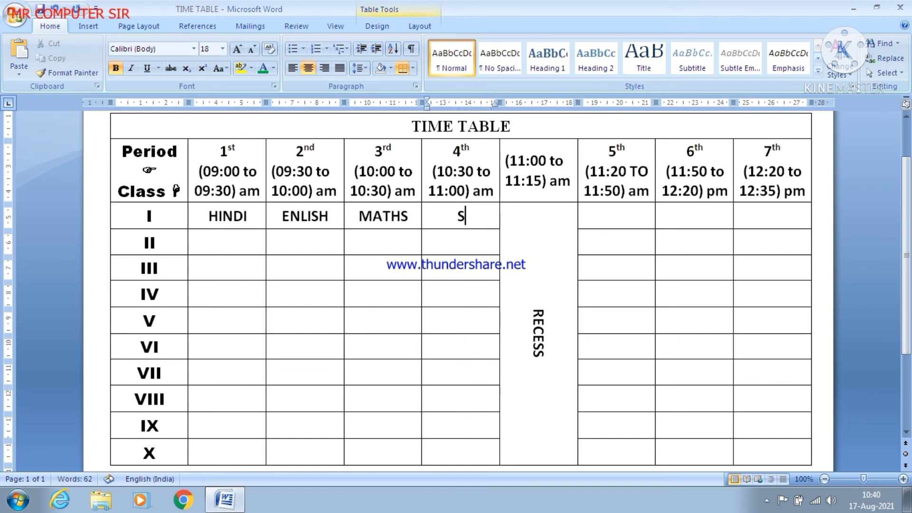
pyautogui.write('C')
pyautogui.click(302, 218)
pyautogui.write('G')
pyautogui.click(412, 216)
pyautogui.click(469, 219)
pyautogui.write('IENCE')
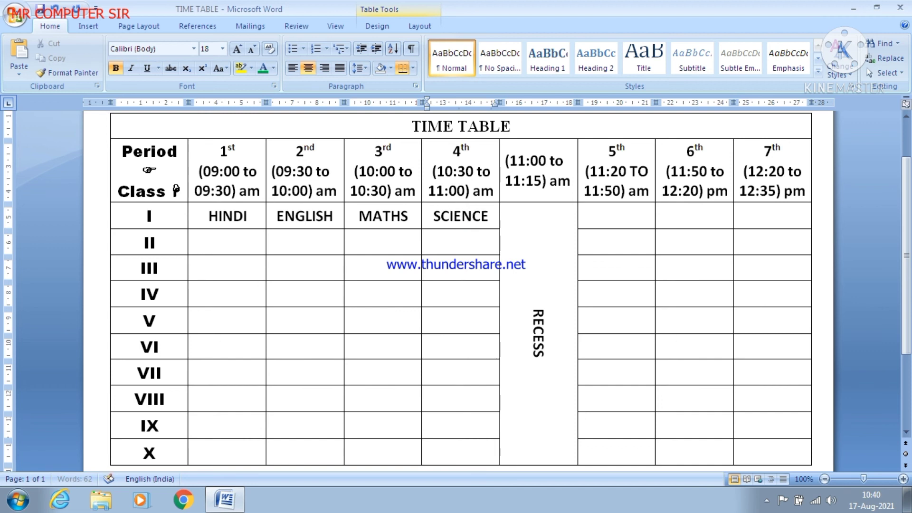
# Replace SCIENCE with EV.S in the 4th period cell of the class I row.
pyautogui.press('Tab')
pyautogui.click(491, 216)
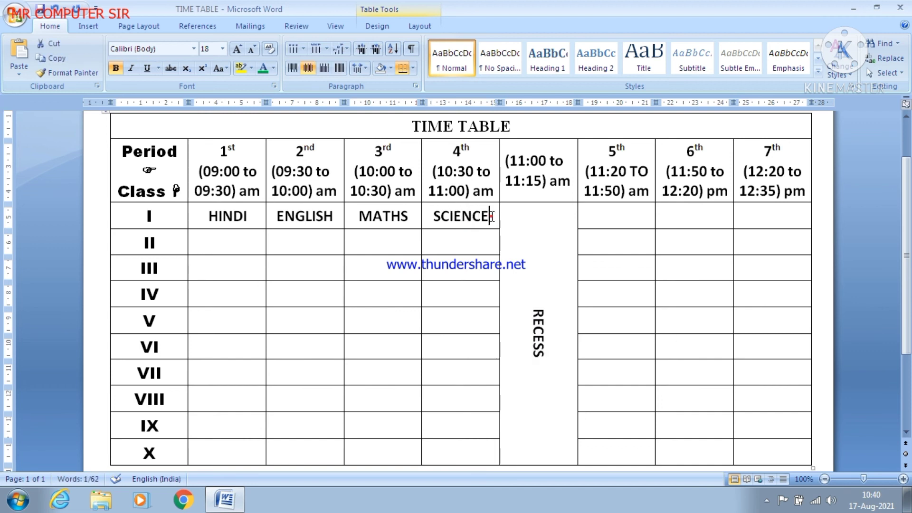
pyautogui.moveTo(492, 216); pyautogui.dragTo(433, 225)
pyautogui.write('EV.S')
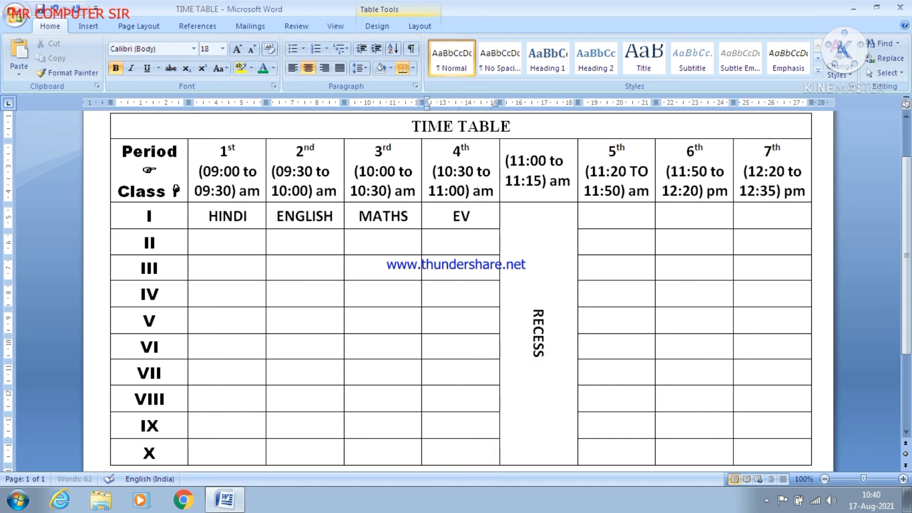
# Enter G.K and COMPUTER in the 5th and 6th period cells of the class I row.
pyautogui.press('Tab')
pyautogui.press('Tab')
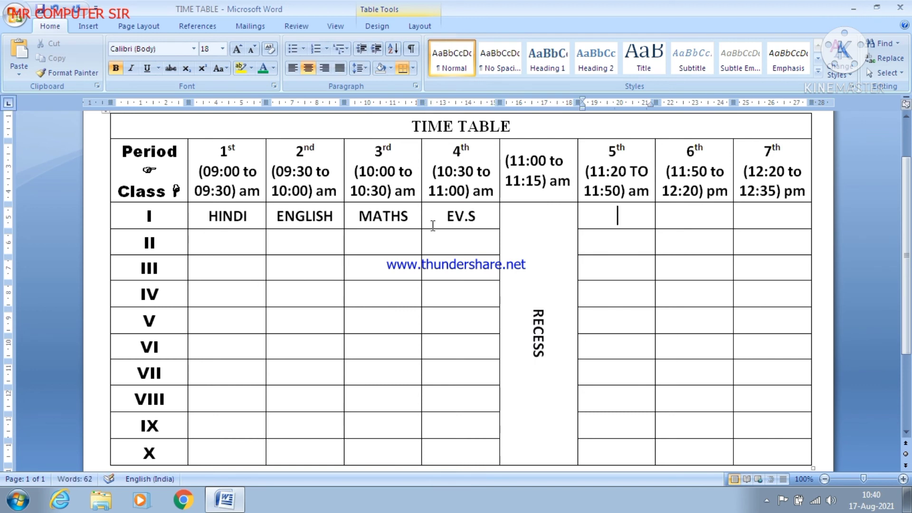
pyautogui.write('G.K')
pyautogui.press('Tab')
pyautogui.write('COMPUTER')
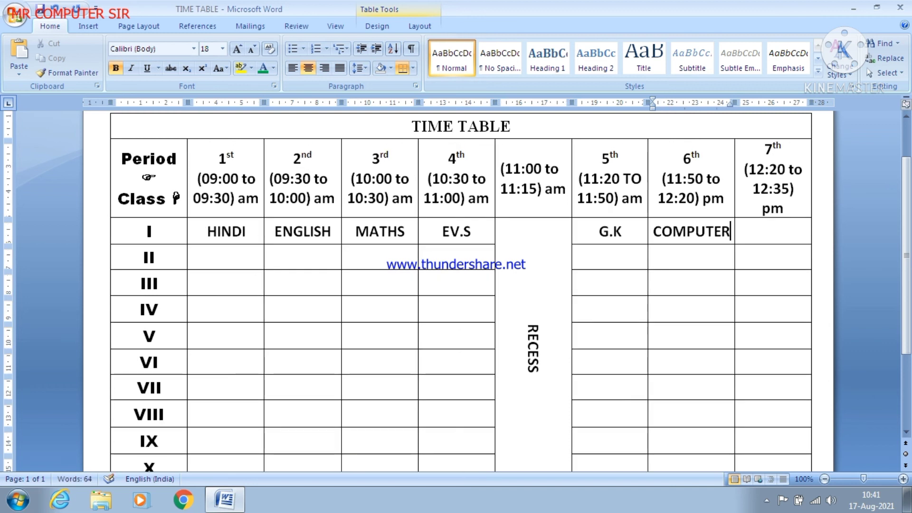
# Delete the separate TIME TABLE text line above the table.
pyautogui.scroll(-3, 243, 285)
pyautogui.scroll(6, 332, 291)
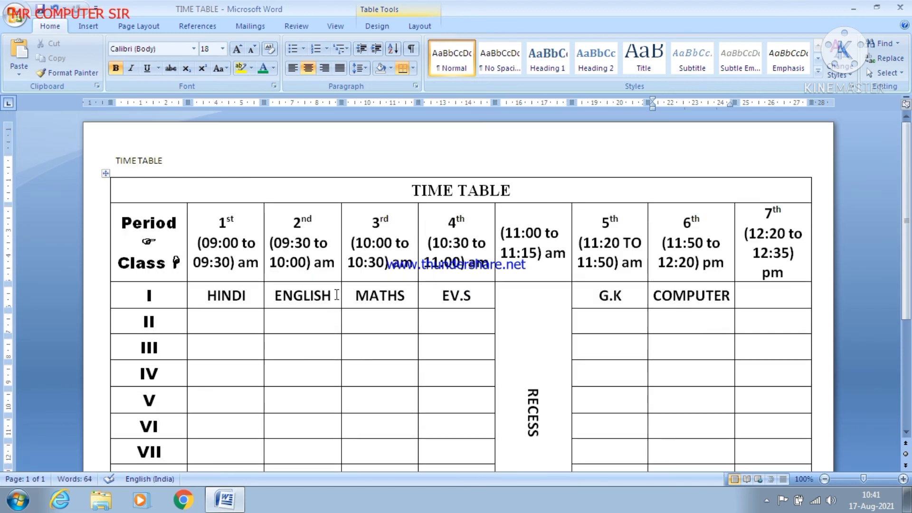
pyautogui.tripleClick(183, 160)
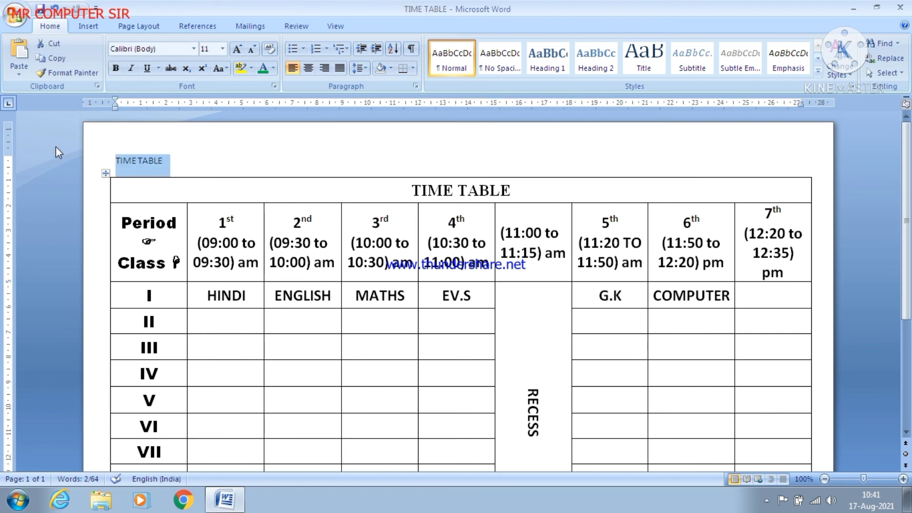
pyautogui.press('Delete')
pyautogui.press('Delete')
# Add a blank line above the table and enter D.S. PUBLIC SCHOOL on it.
pyautogui.click(262, 142)
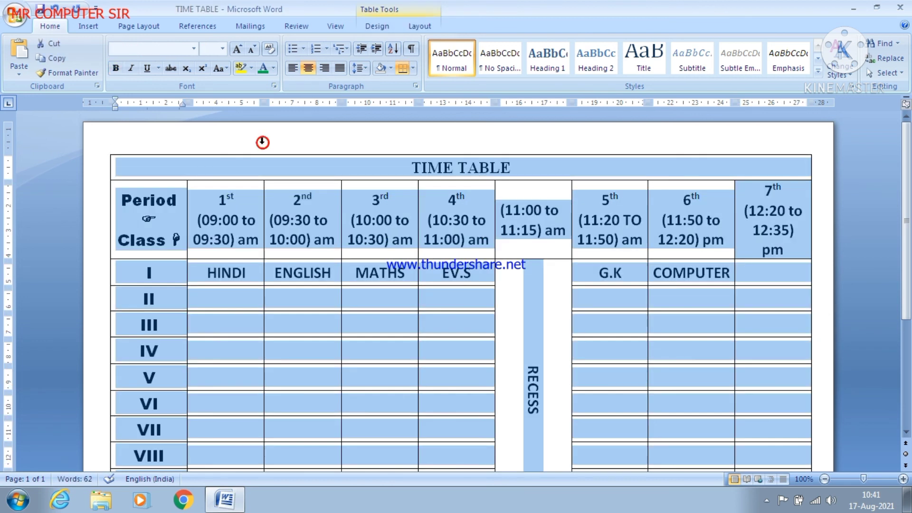
pyautogui.click(214, 166)
pyautogui.click(220, 144)
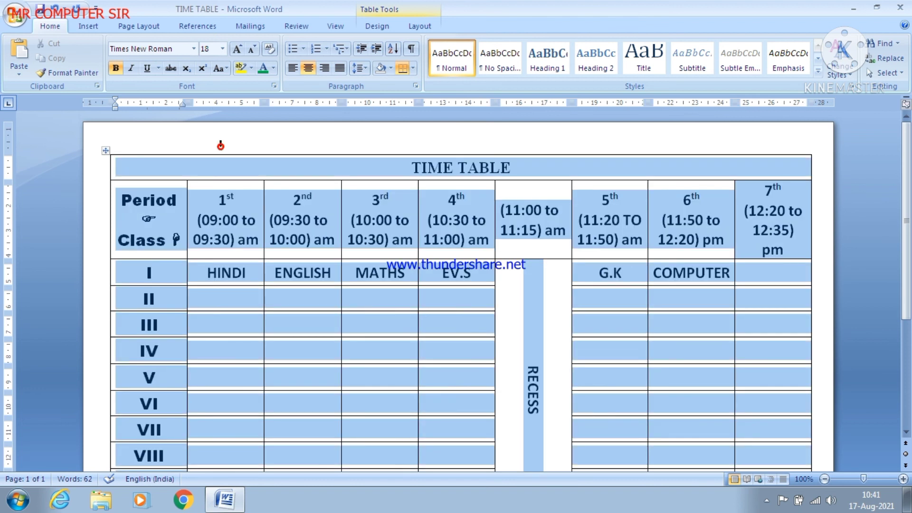
pyautogui.click(106, 151)
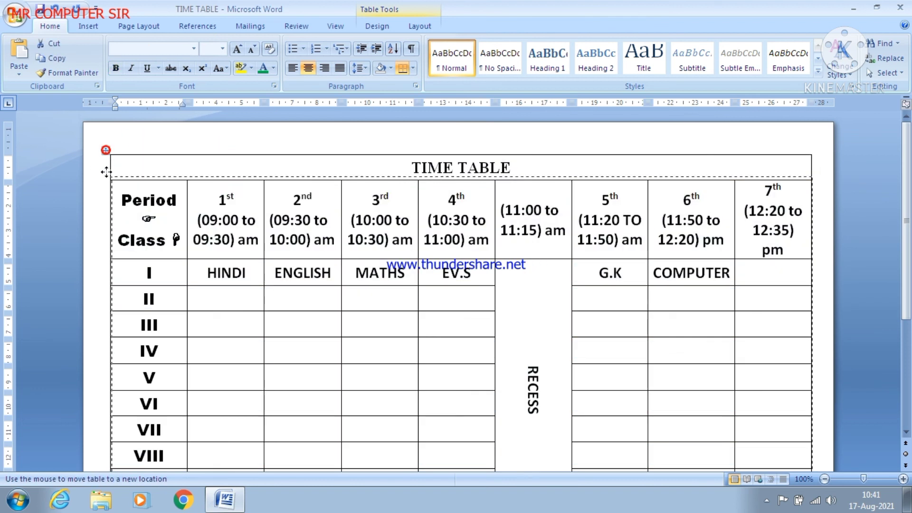
pyautogui.press('Return')
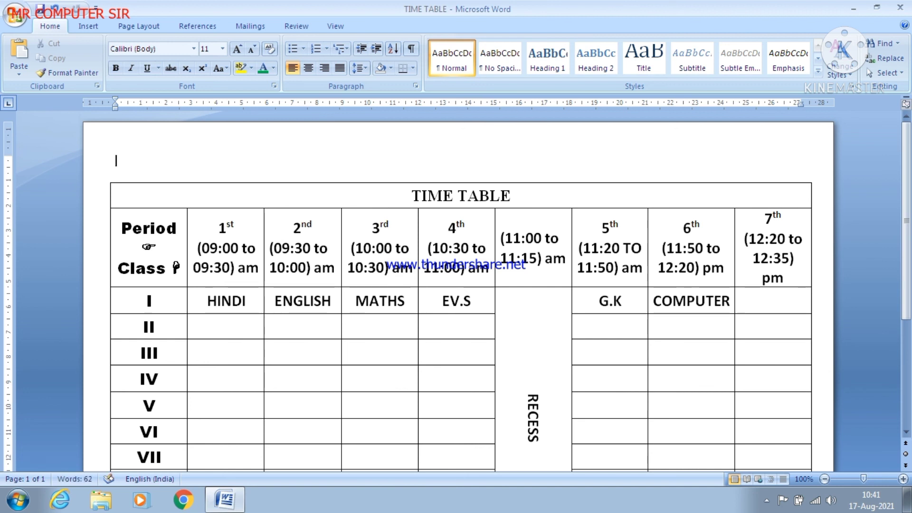
pyautogui.write('D.S. PUBLIC SCHOOL')
pyautogui.scroll(-3, 456, 285)
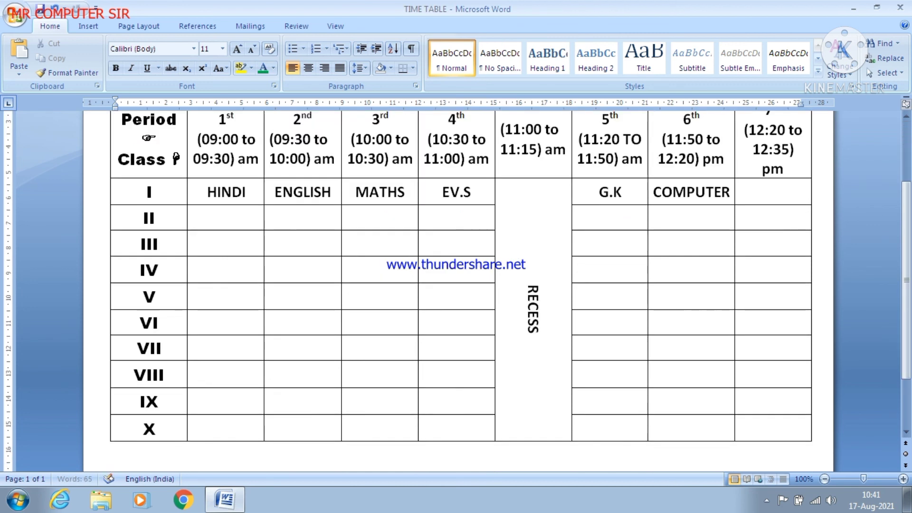
pyautogui.scroll(4, 211, 165)
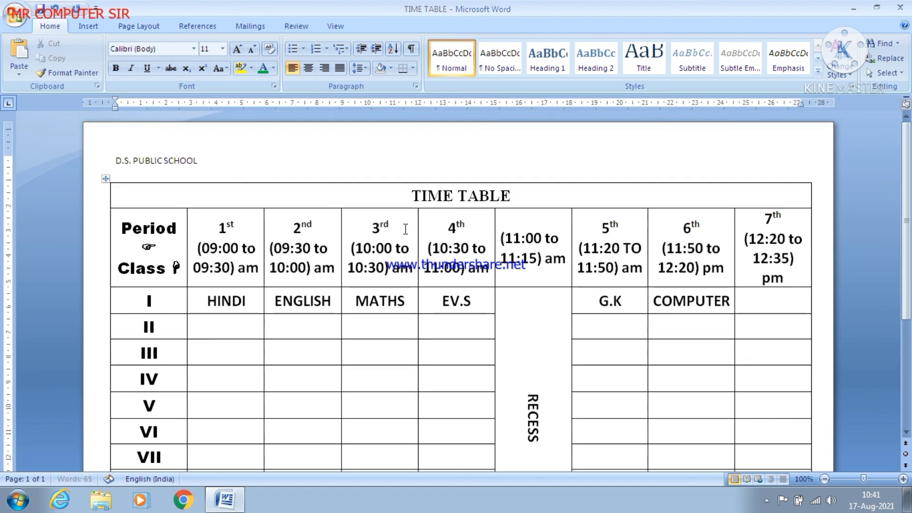
# Make the D.S. PUBLIC SCHOOL line bold, 12 pt and right-aligned.
pyautogui.tripleClick(211, 165)
pyautogui.click(115, 68)
pyautogui.click(236, 49)
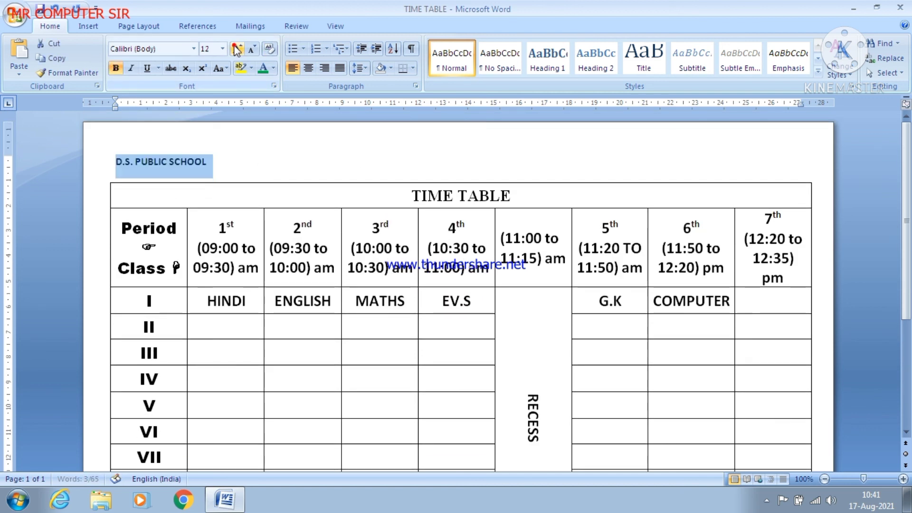
pyautogui.click(237, 49)
pyautogui.click(237, 49)
pyautogui.click(237, 49)
pyautogui.click(251, 51)
pyautogui.click(250, 51)
pyautogui.click(250, 50)
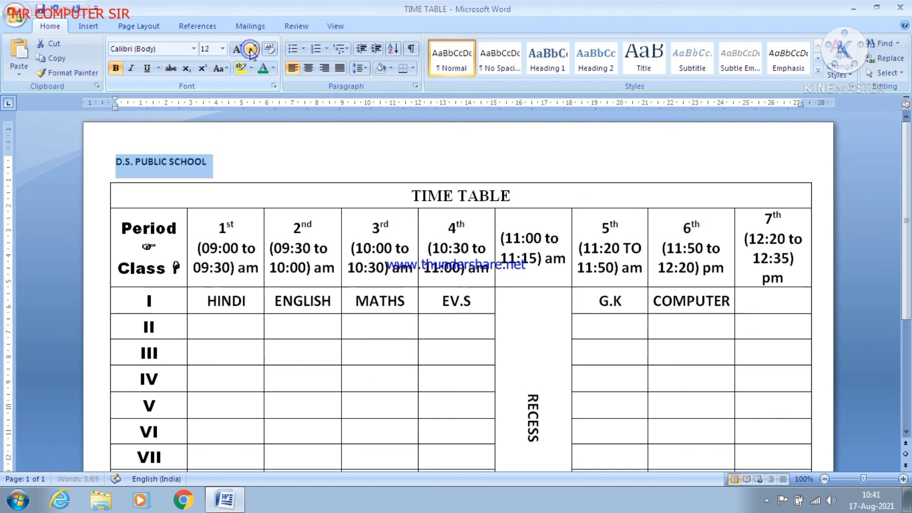
pyautogui.click(325, 68)
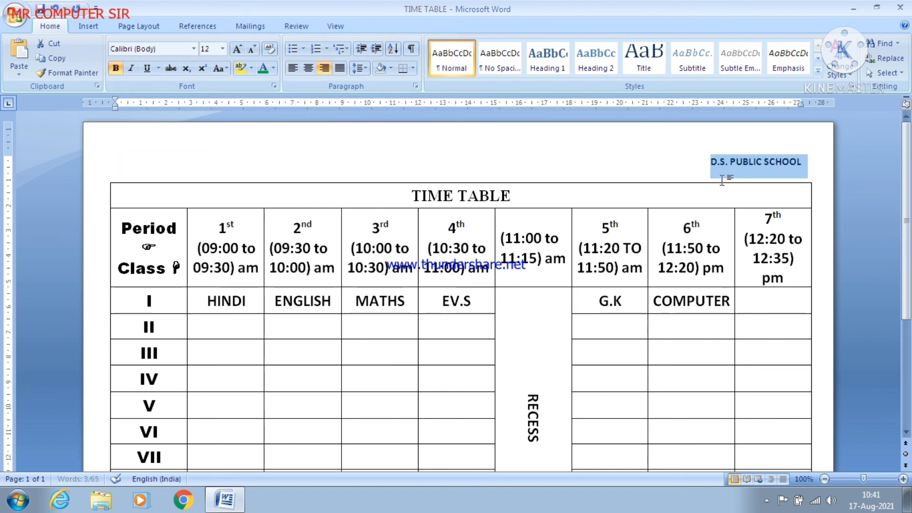
pyautogui.scroll(-7, 177, 299)
pyautogui.scroll(6, 256, 311)
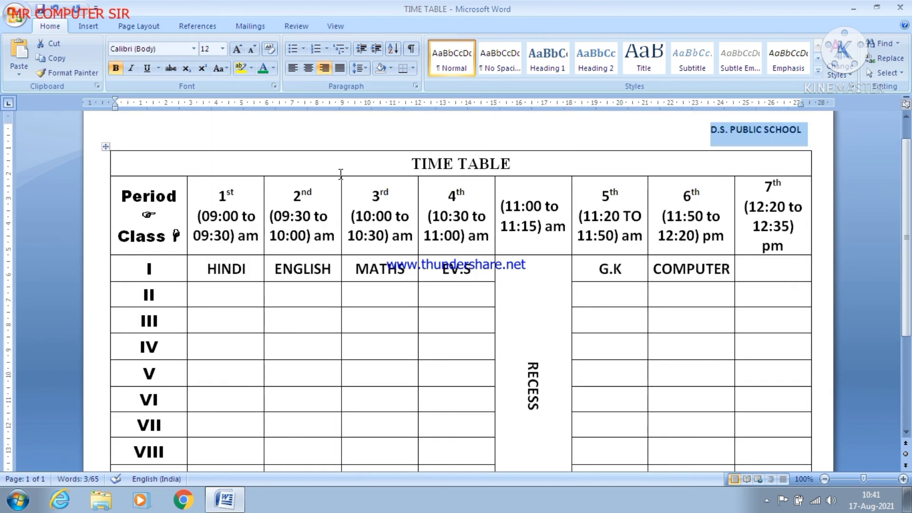
# Move the whole table down to leave space beneath the school name.
pyautogui.click(811, 138)
pyautogui.hotkey('ctrl', 'End')
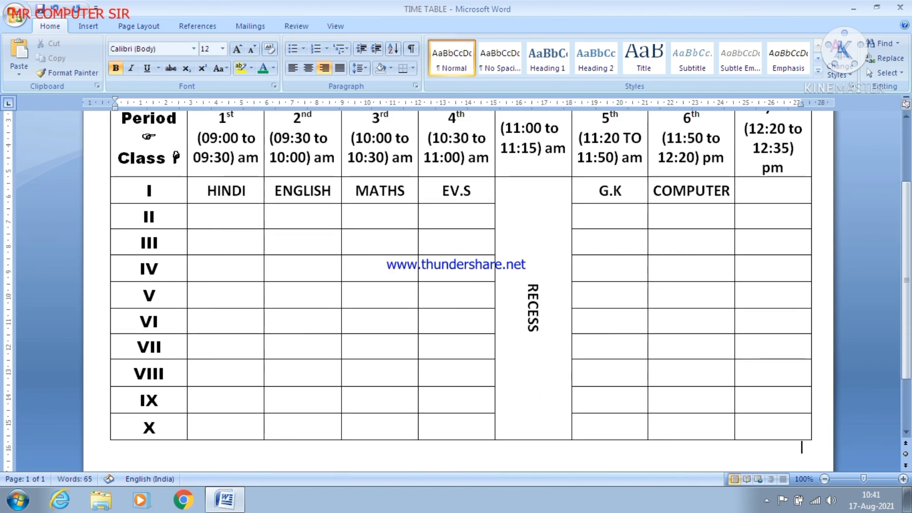
pyautogui.scroll(4, 101, 190)
pyautogui.moveTo(105, 180); pyautogui.dragTo(107, 225)
# Turn the D.S. PUBLIC SCHOOL text into WordArt using the yellow-orange gradient style.
pyautogui.click(754, 195)
pyautogui.click(810, 163)
pyautogui.moveTo(809, 163); pyautogui.dragTo(703, 169)
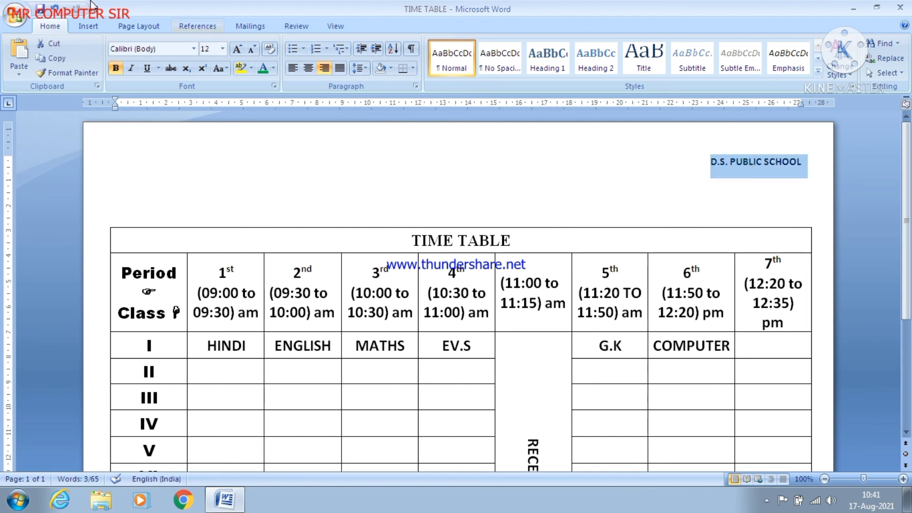
pyautogui.click(89, 26)
pyautogui.click(593, 57)
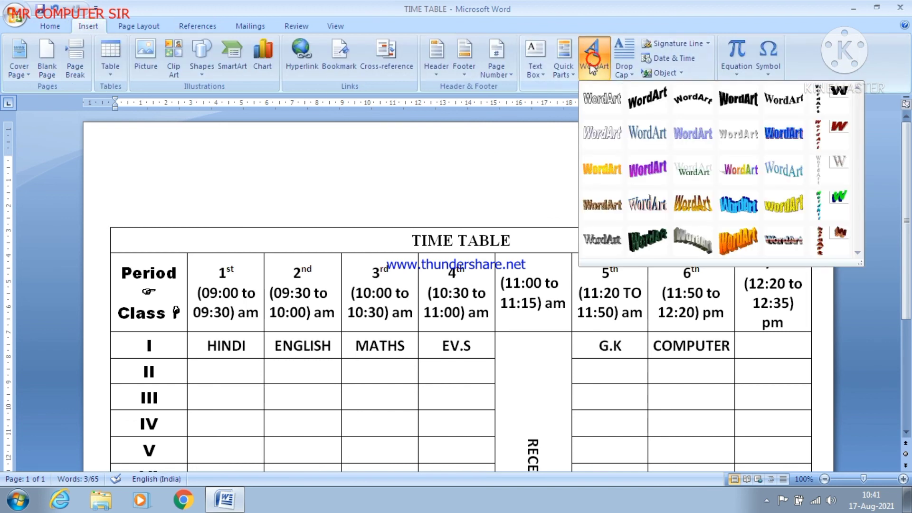
pyautogui.click(614, 175)
pyautogui.click(544, 359)
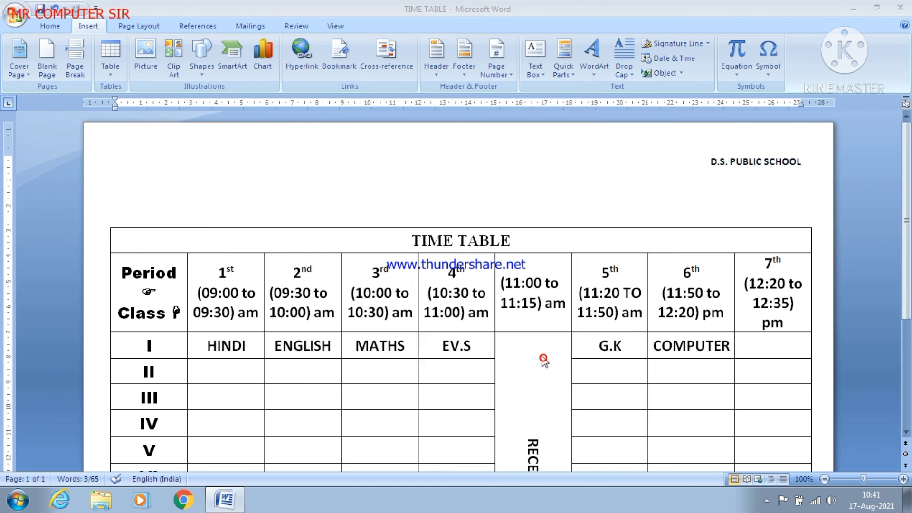
# Give the school-name WordArt Square text wrapping and stretch it to about 25.7 cm wide across the page above the table.
pyautogui.click(727, 73)
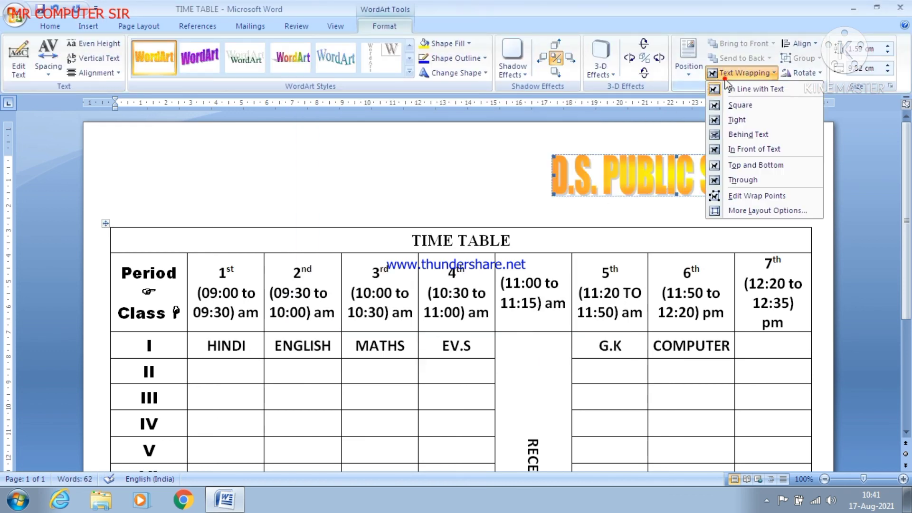
pyautogui.click(731, 101)
pyautogui.click(450, 163)
pyautogui.click(635, 177)
pyautogui.moveTo(622, 188); pyautogui.dragTo(300, 182)
pyautogui.moveTo(476, 169); pyautogui.dragTo(788, 169)
pyautogui.moveTo(229, 169); pyautogui.dragTo(141, 168)
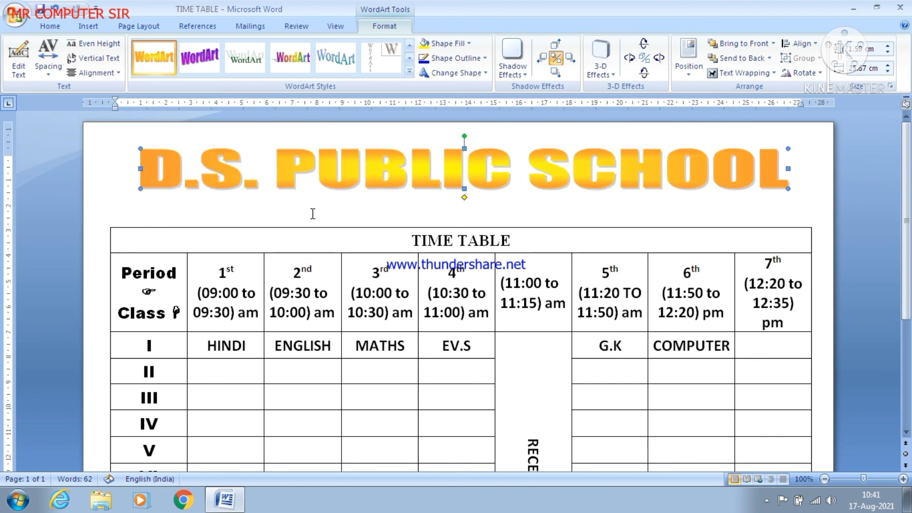
# Deselect the school-name WordArt and save the document.
pyautogui.click(417, 209)
pyautogui.scroll(-5, 726, 251)
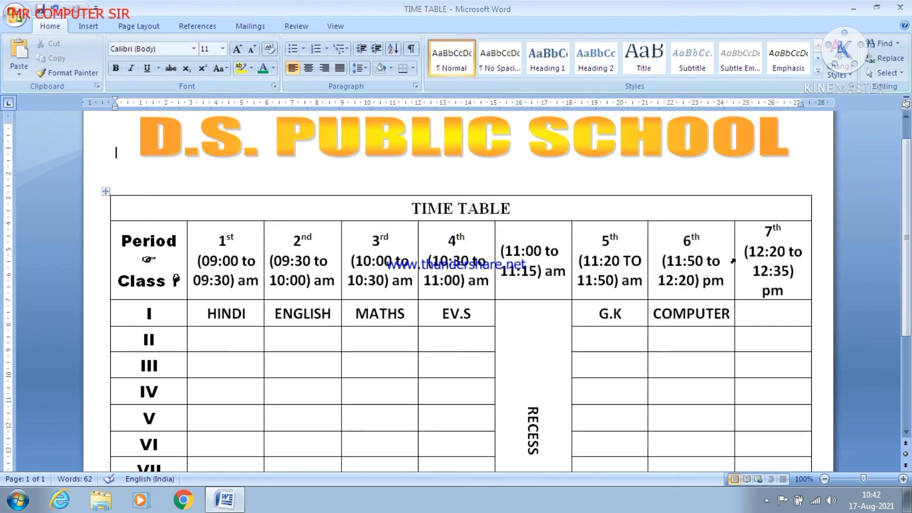
pyautogui.scroll(5, 732, 270)
pyautogui.hotkey('ctrl', 's')
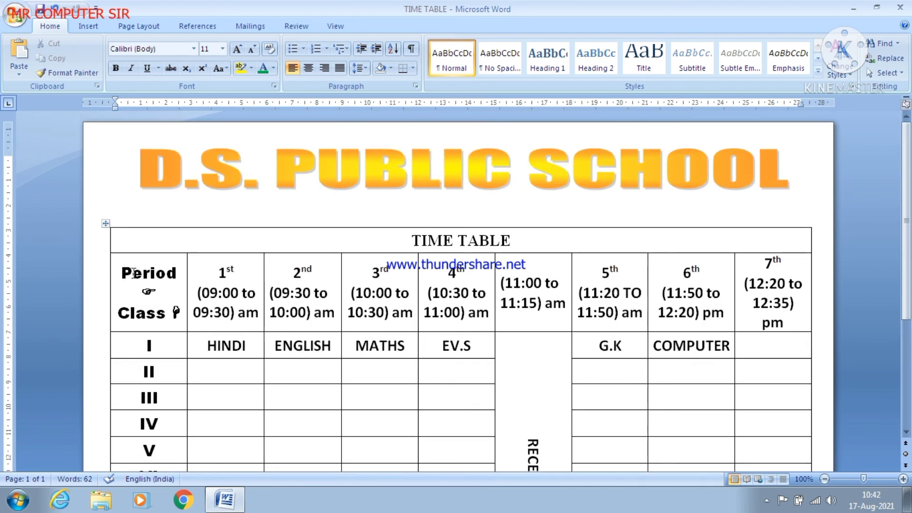
# Change the font of the period headings, the RECESS text and the class I subjects to Bell MT, and save the document.
pyautogui.click(105, 224)
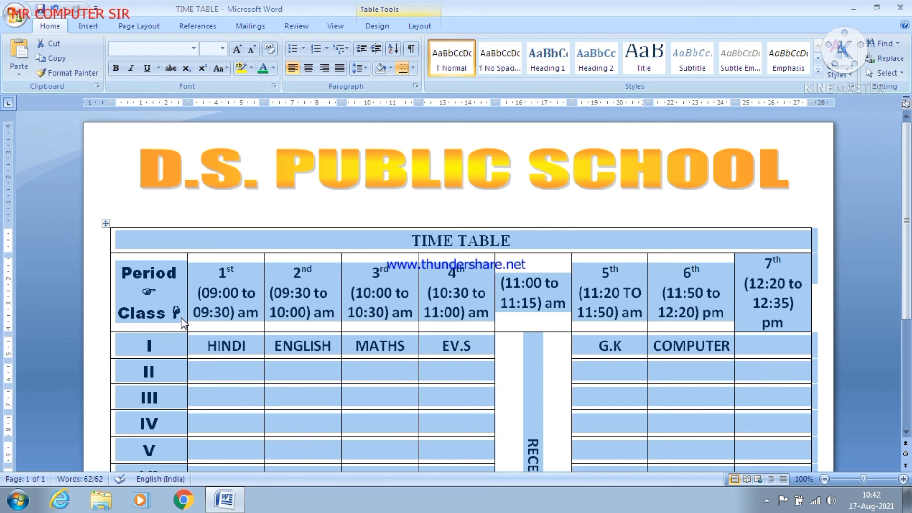
pyautogui.click(183, 323)
pyautogui.moveTo(204, 262); pyautogui.dragTo(766, 336)
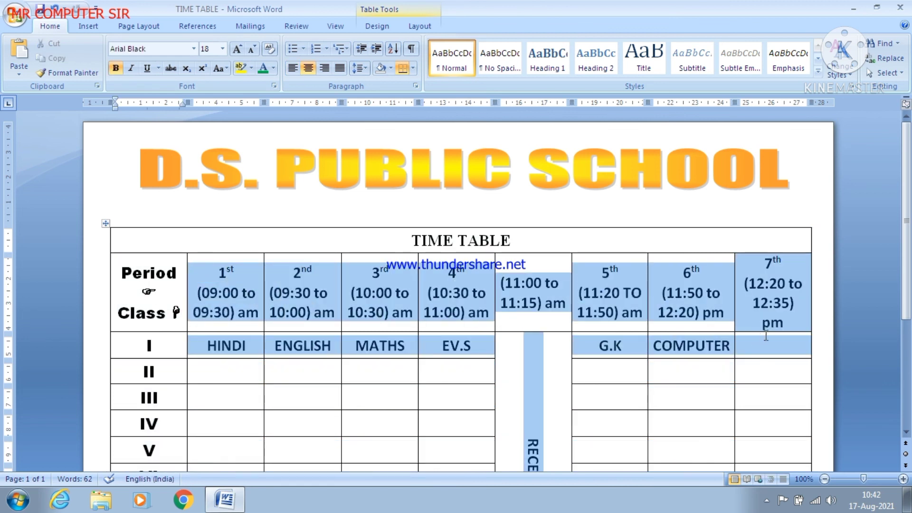
pyautogui.click(194, 49)
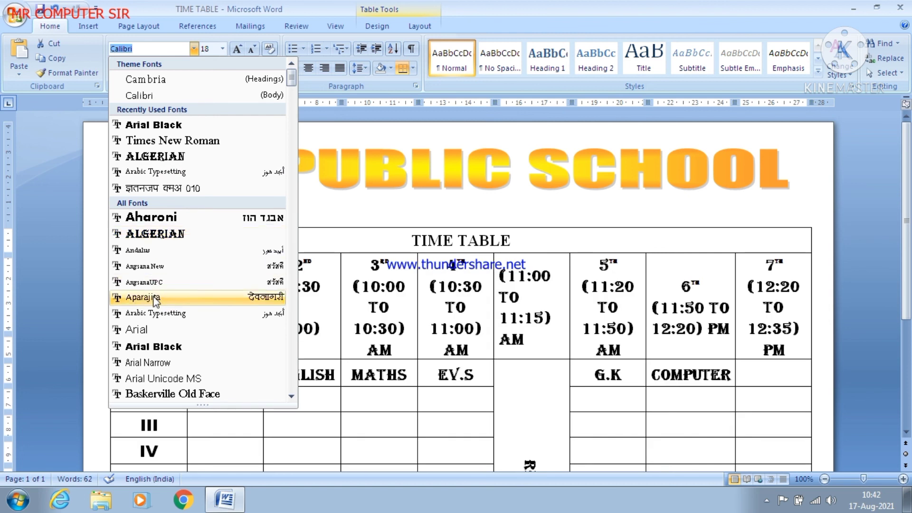
pyautogui.scroll(-2, 161, 375)
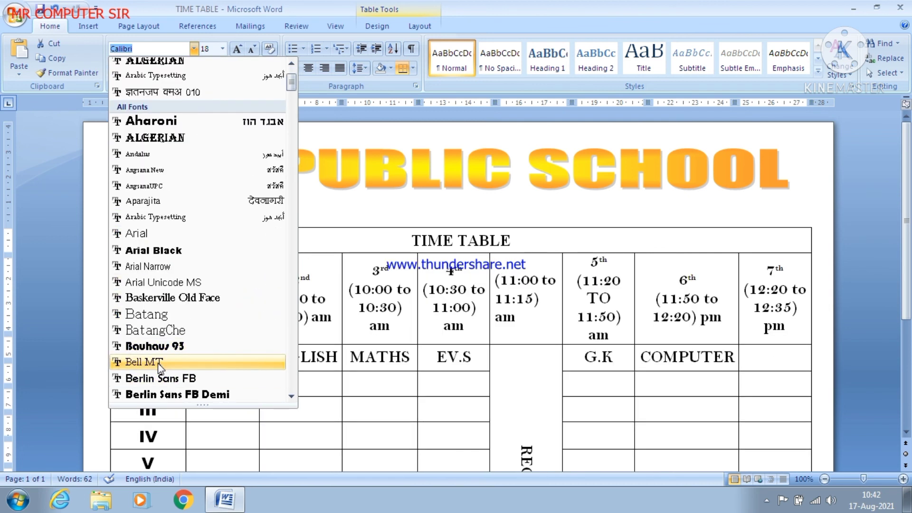
pyautogui.click(158, 363)
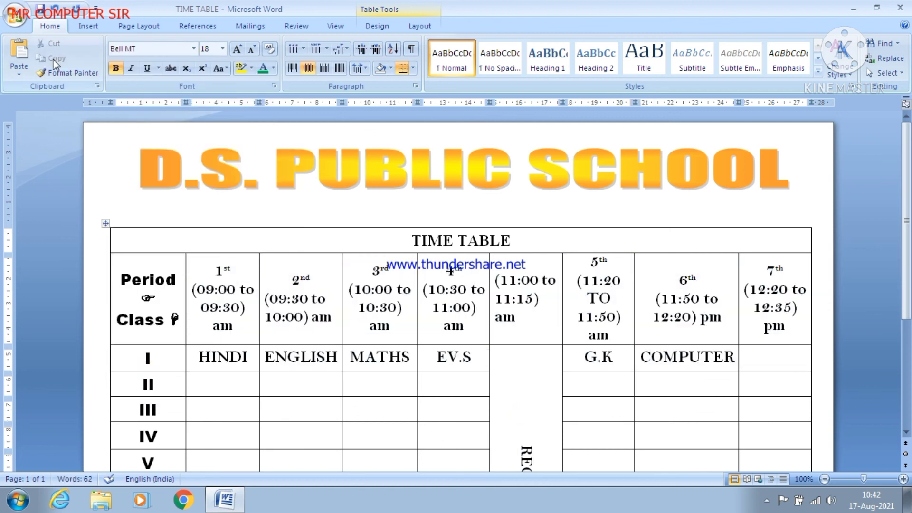
pyautogui.hotkey('ctrl', 's')
# Widen the 5th and 3rd period columns slightly and save the document.
pyautogui.scroll(-5, 549, 364)
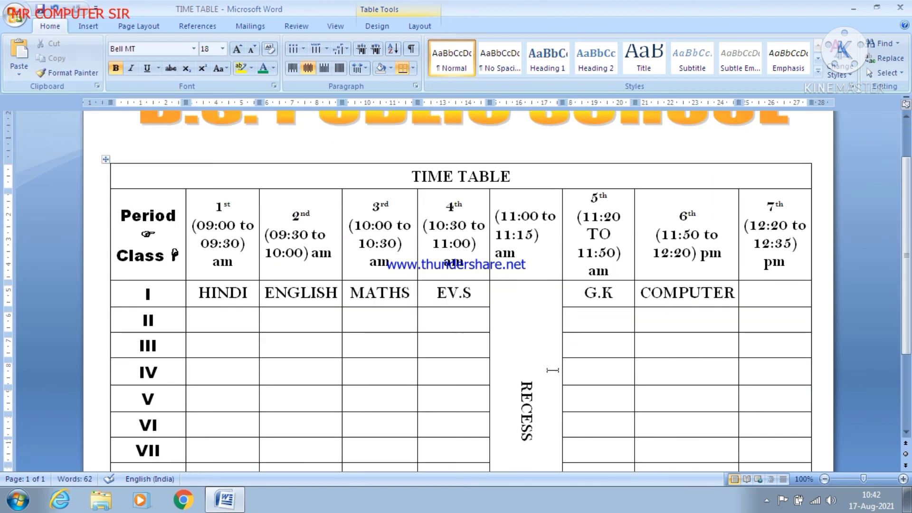
pyautogui.scroll(5, 350, 379)
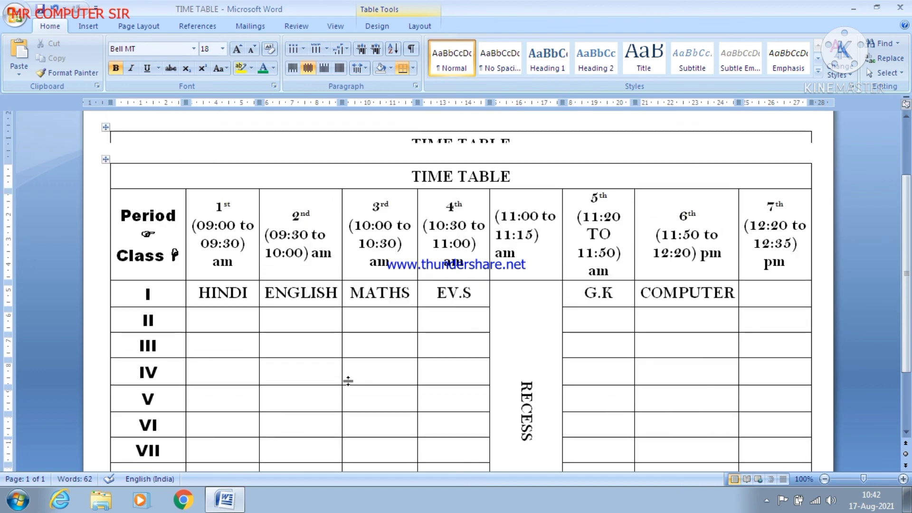
pyautogui.scroll(-2, 518, 383)
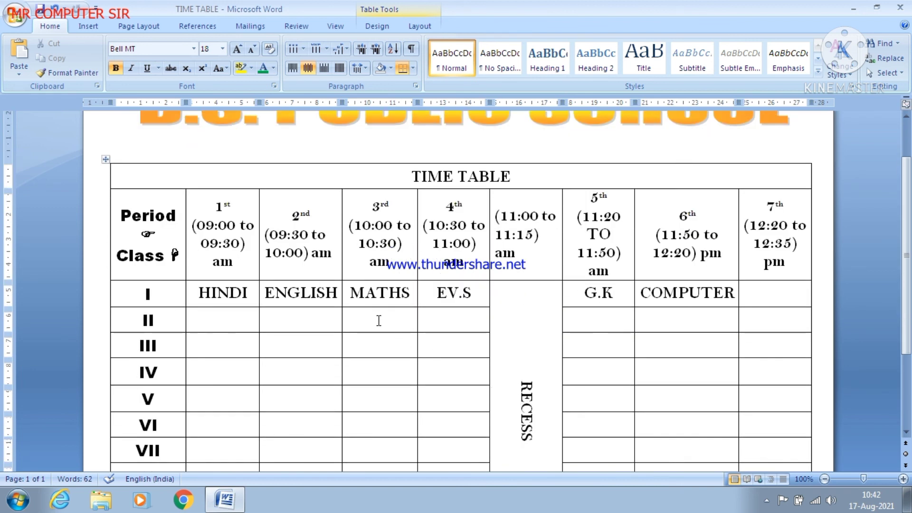
pyautogui.keyDown('ctrl'); pyautogui.scroll(-2, 377, 310); pyautogui.keyUp('ctrl')
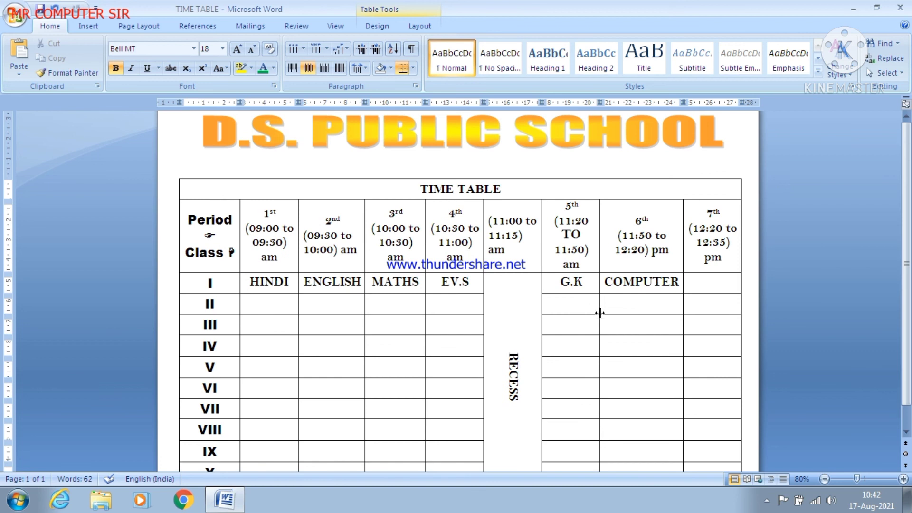
pyautogui.keyDown('ctrl'); pyautogui.scroll(-1, 600, 313); pyautogui.keyUp('ctrl')
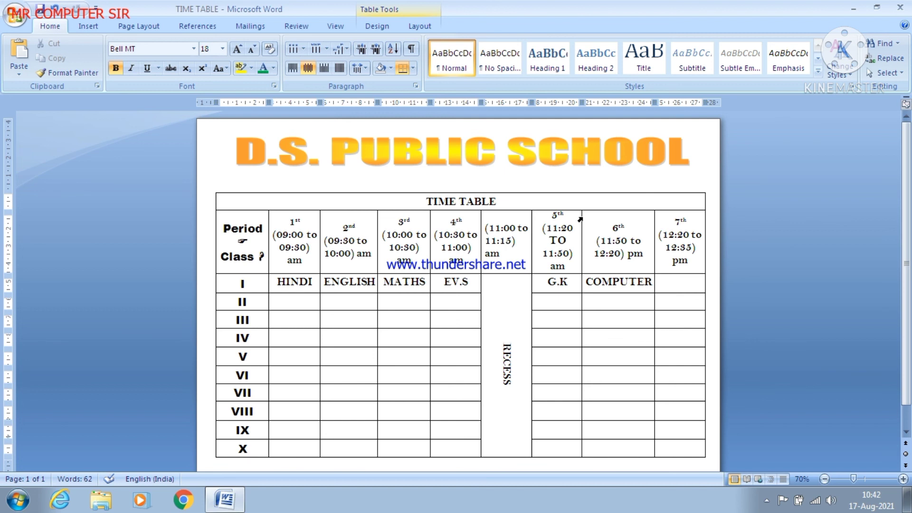
pyautogui.moveTo(582, 219); pyautogui.dragTo(589, 221)
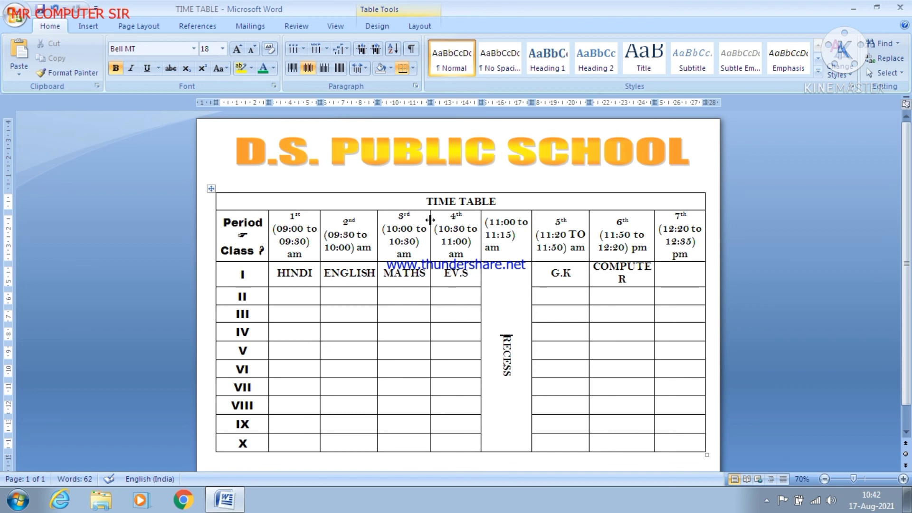
pyautogui.moveTo(430, 220)
pyautogui.mouseDown()
pyautogui.moveTo(440, 220)
pyautogui.moveTo(434, 227)
pyautogui.mouseUp()
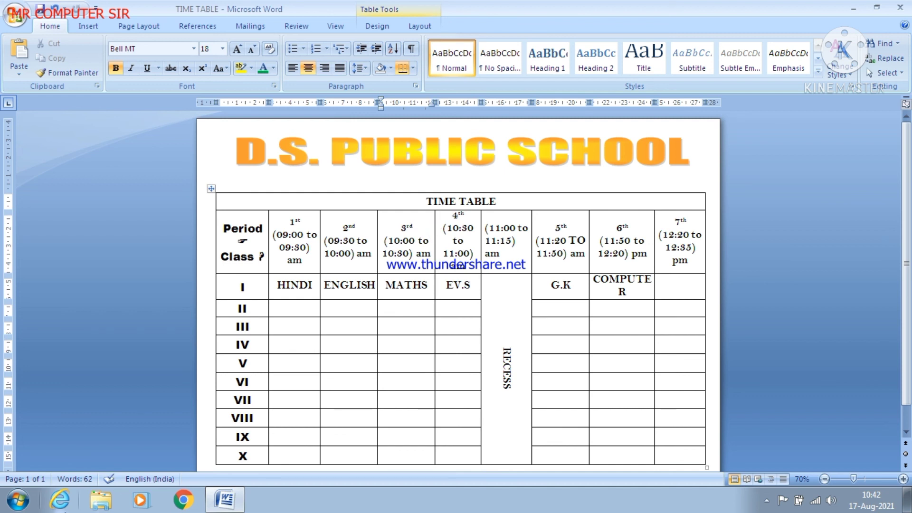
pyautogui.scroll(-1, 53, 460)
pyautogui.hotkey('ctrl', 's')
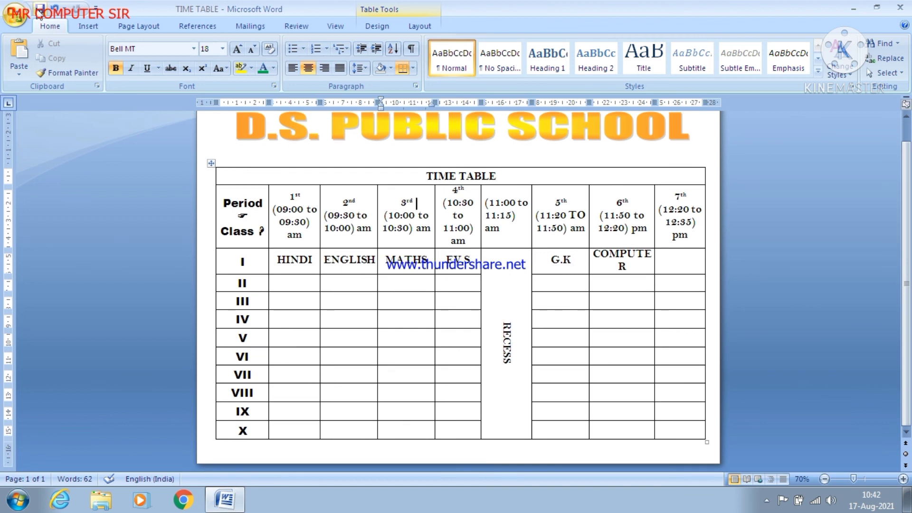